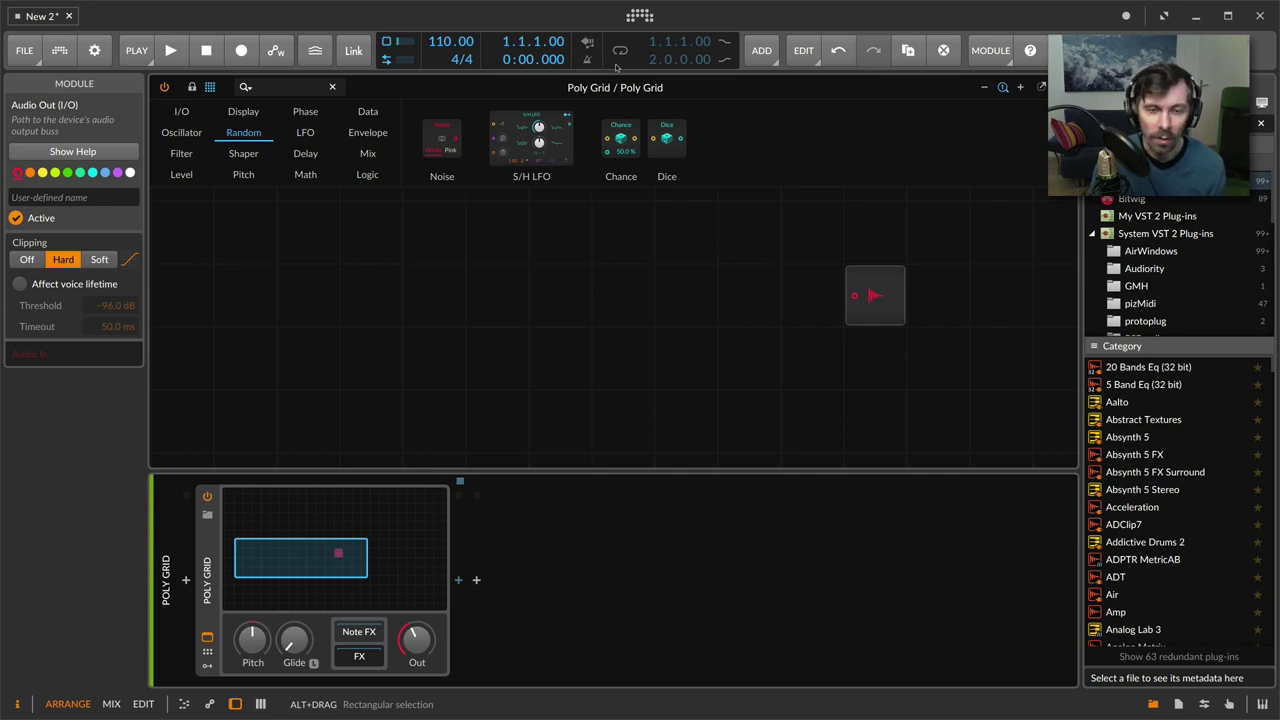
Step: Add a Noise module from the Random category to the grid, level with the audio output
{"action": "left_click", "coordinate": [199, 136]}
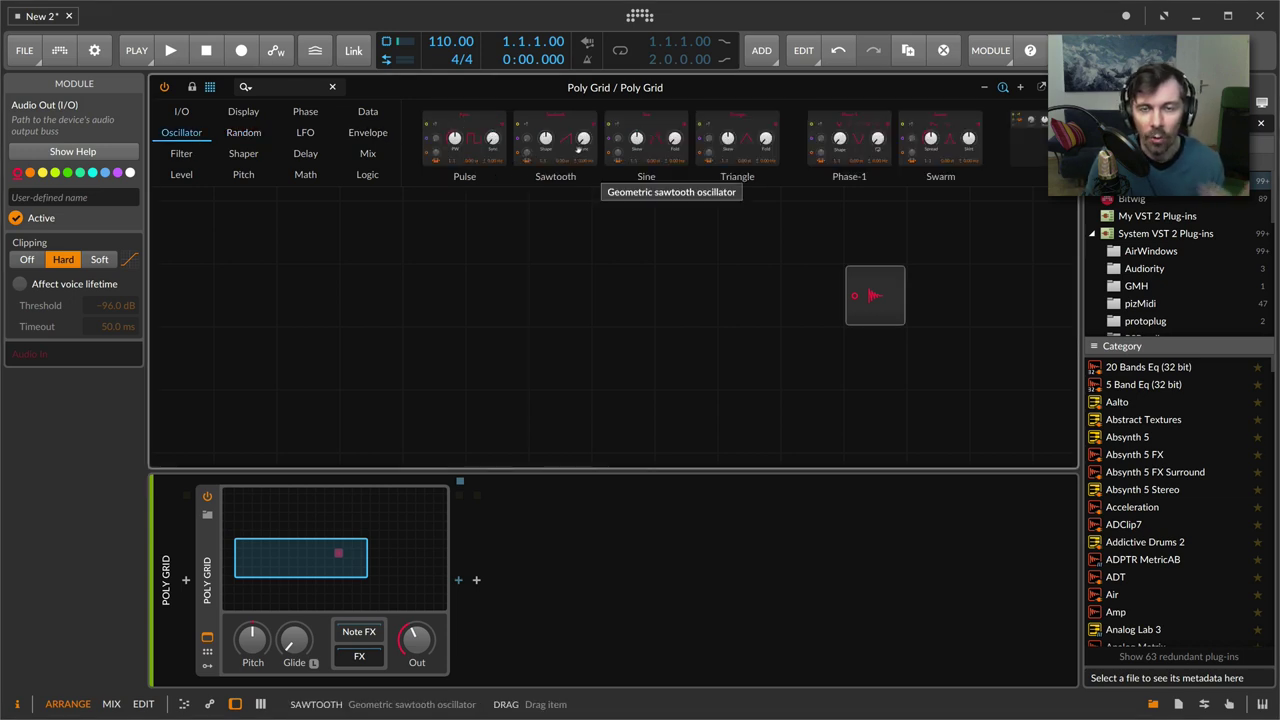
{"action": "left_click", "coordinate": [181, 111]}
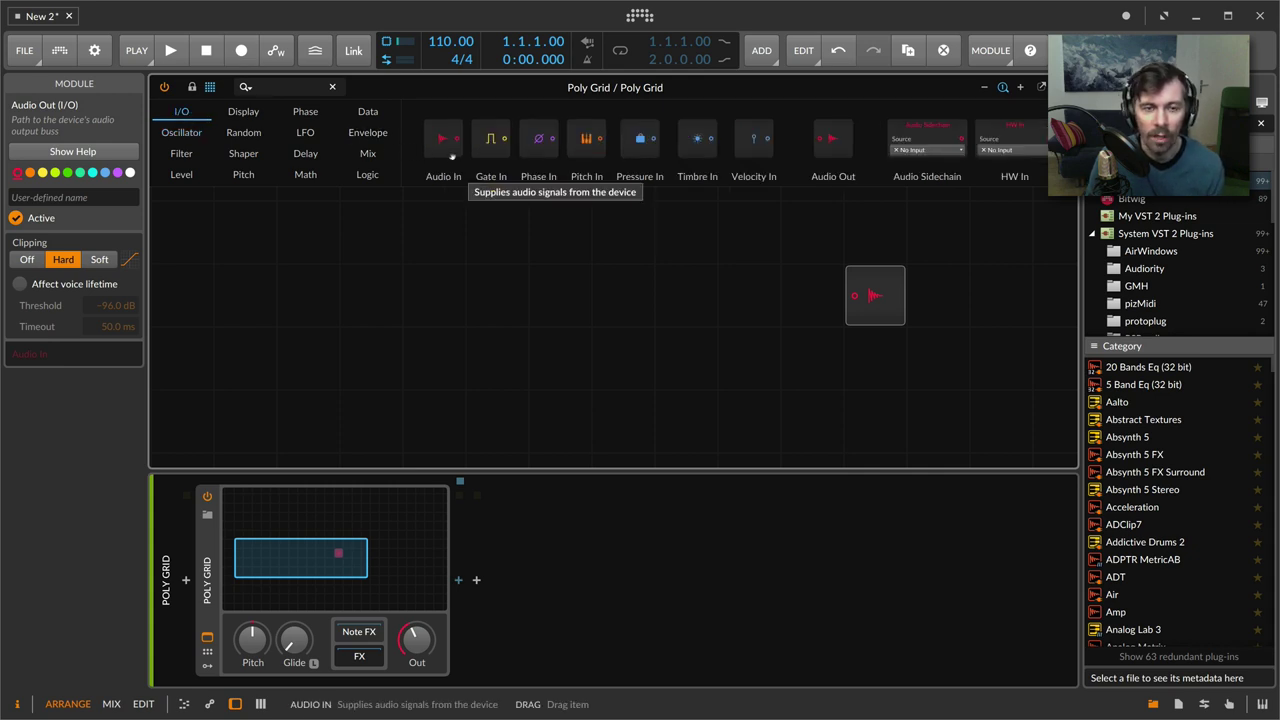
{"action": "left_click", "coordinate": [181, 132]}
{"action": "left_click", "coordinate": [243, 134]}
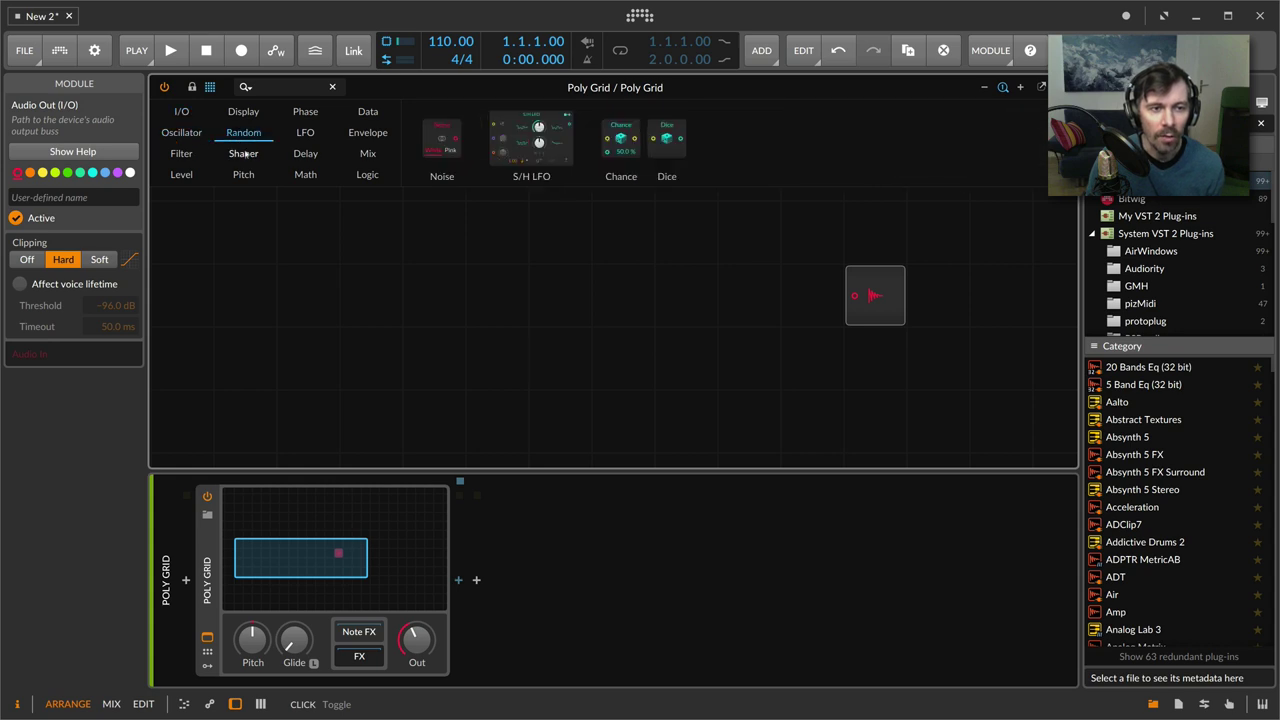
{"action": "left_click_drag", "start_coordinate": [442, 142], "coordinate": [434, 232]}
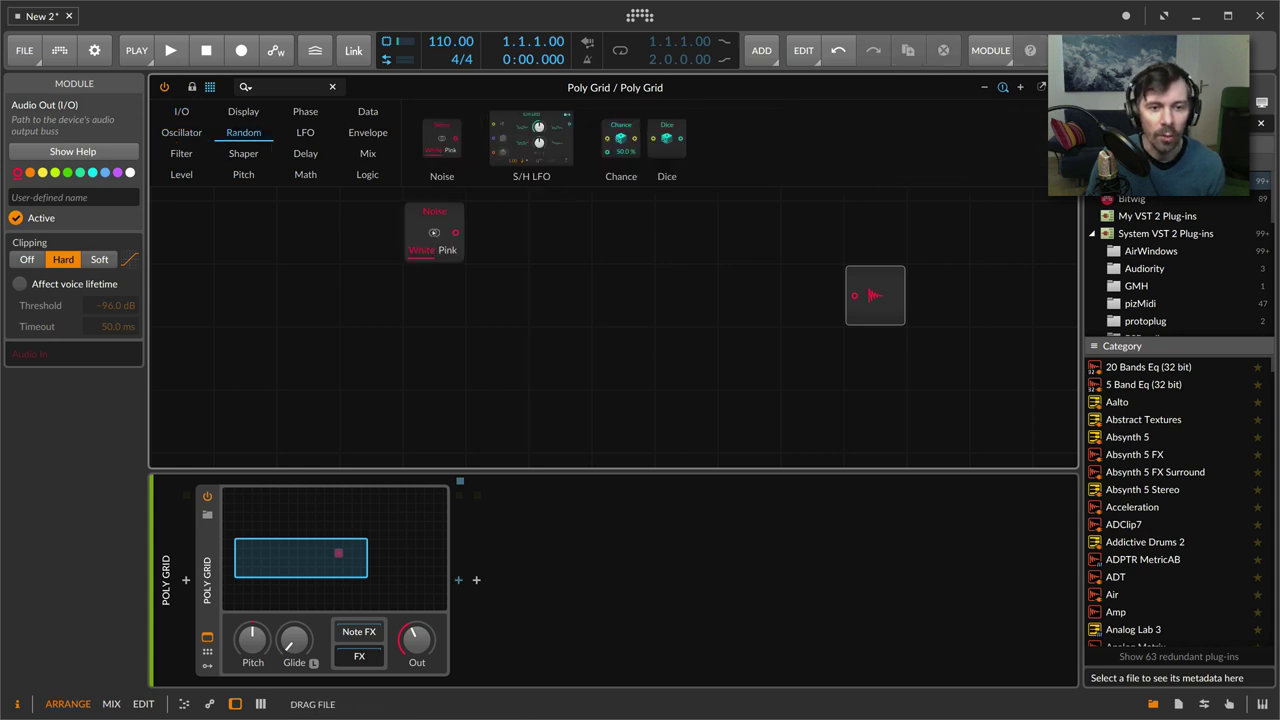
{"action": "left_click", "coordinate": [434, 240]}
{"action": "left_click_drag", "start_coordinate": [435, 277], "coordinate": [854, 295]}
{"action": "key", "text": "ctrl+z"}
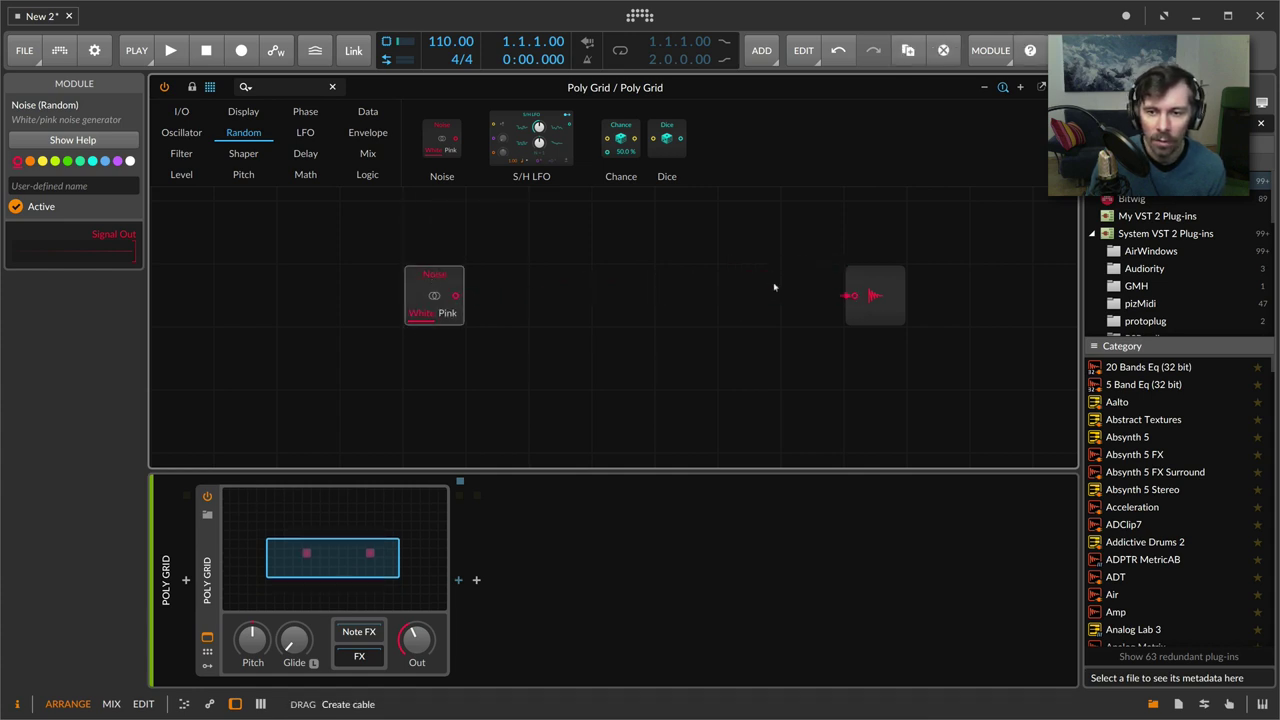
Step: Insert an ADSR envelope between the Noise module and the audio output, and raise its sustain to about 50.7 %
{"action": "left_click", "coordinate": [263, 96]}
{"action": "type", "text": "ads"}
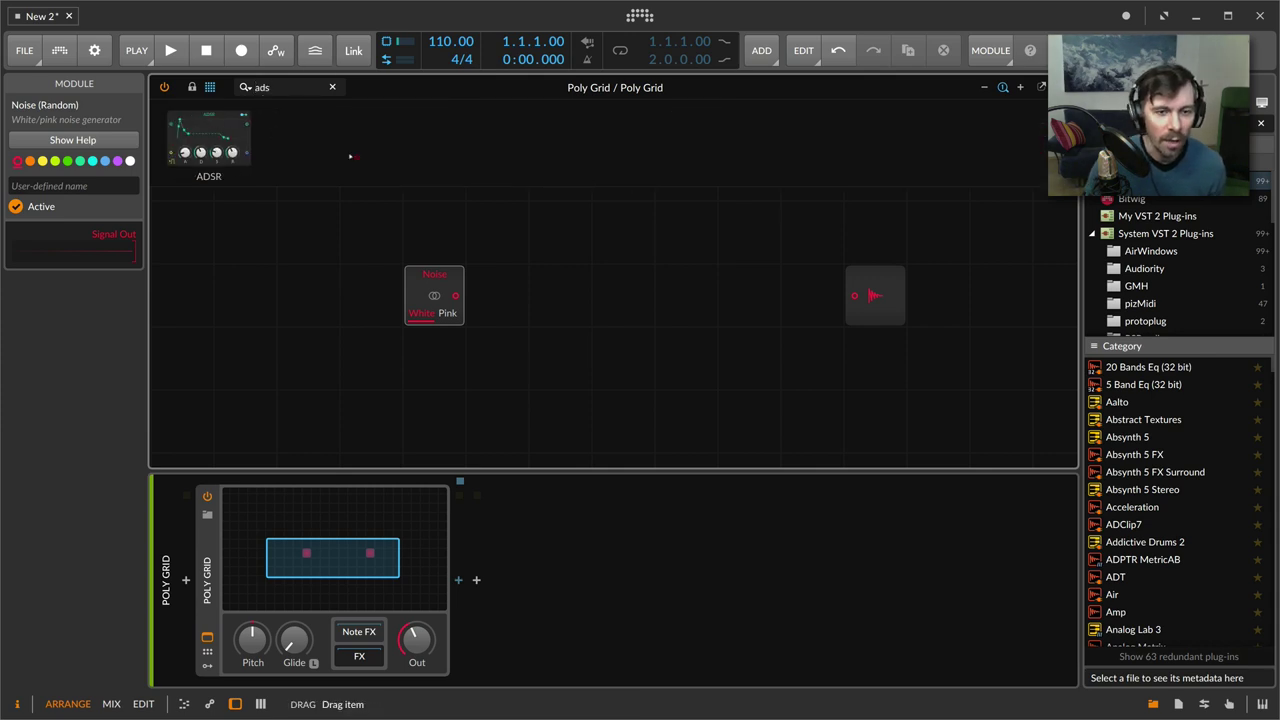
{"action": "key", "text": "Return"}
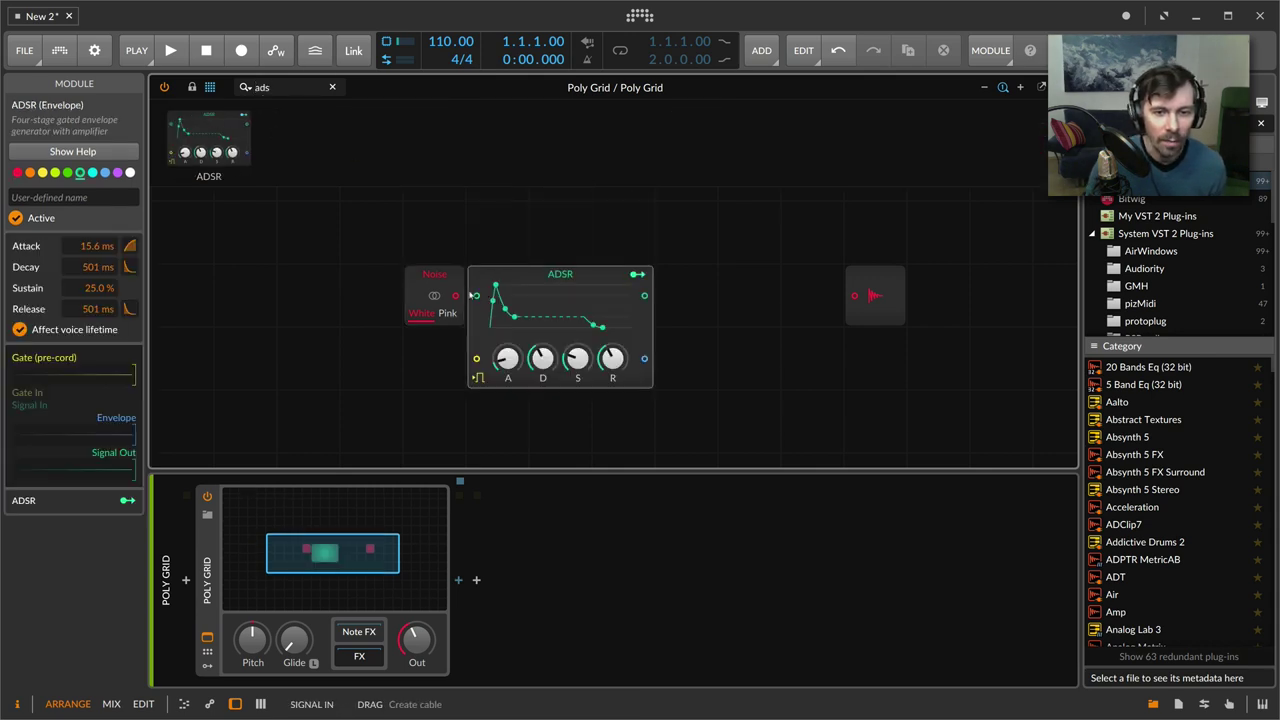
{"action": "left_click_drag", "start_coordinate": [645, 296], "coordinate": [854, 295]}
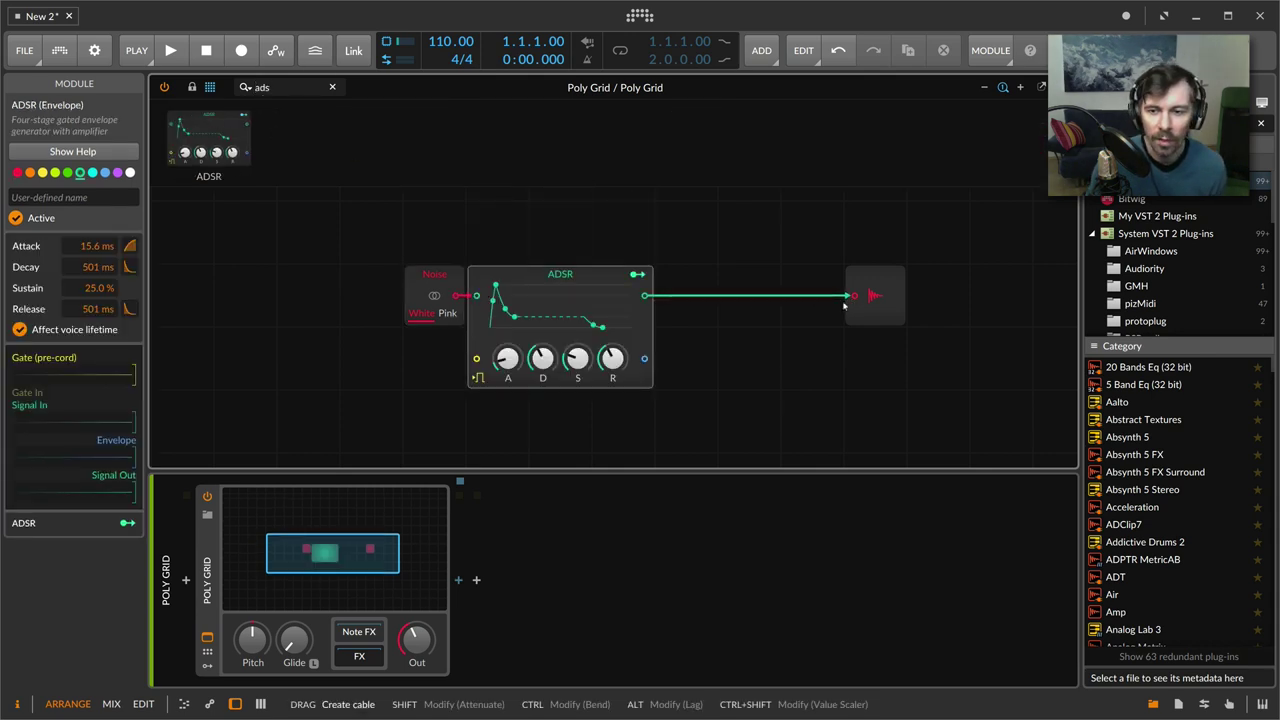
{"action": "left_click_drag", "start_coordinate": [583, 371], "coordinate": [583, 345]}
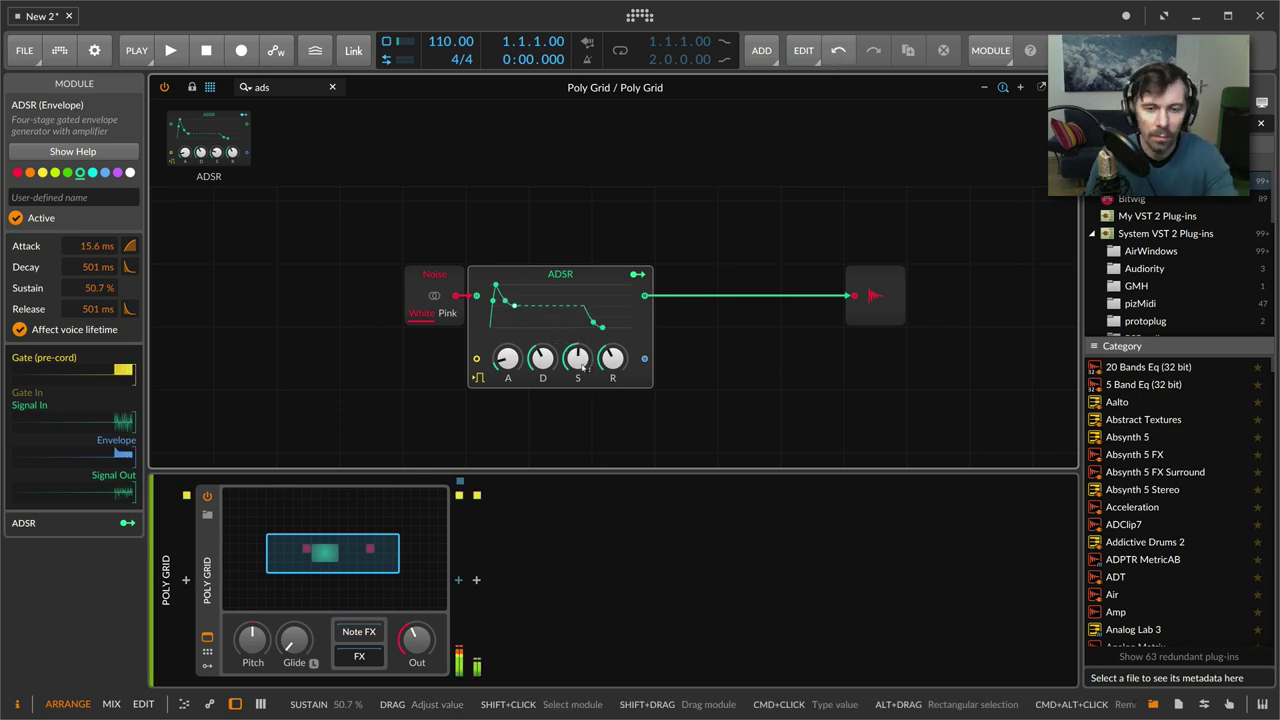
Step: Set the noise type to Pink and spread Noise and ADSR apart, leaving room for another module between them
{"action": "left_click", "coordinate": [443, 314]}
{"action": "left_click", "coordinate": [422, 314]}
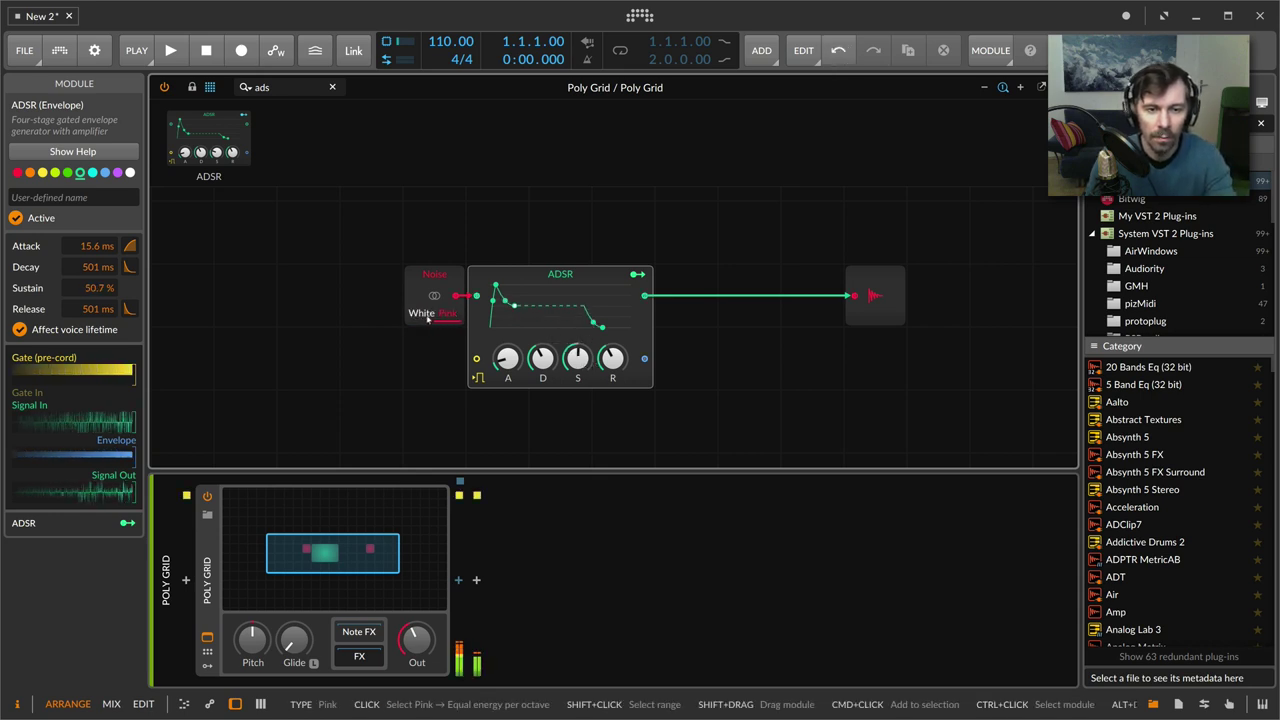
{"action": "left_click_drag", "start_coordinate": [425, 319], "coordinate": [245, 315]}
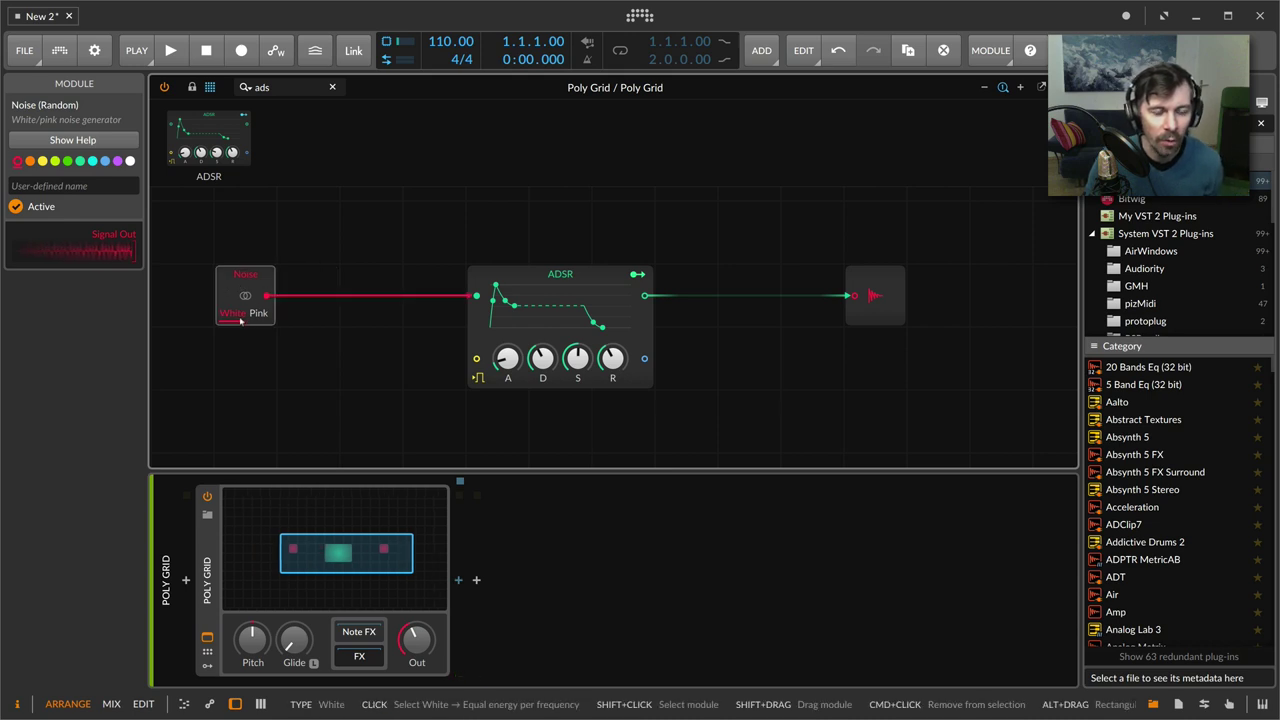
{"action": "left_click", "coordinate": [261, 318]}
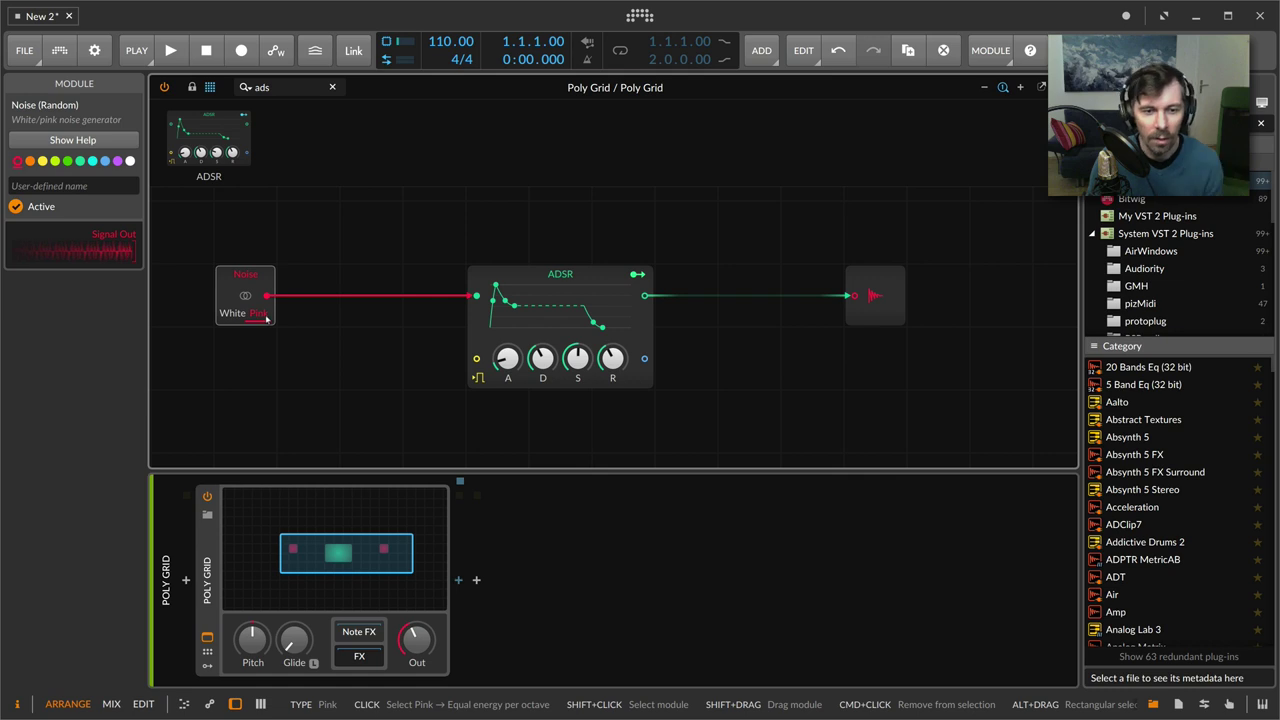
{"action": "left_click", "coordinate": [495, 277]}
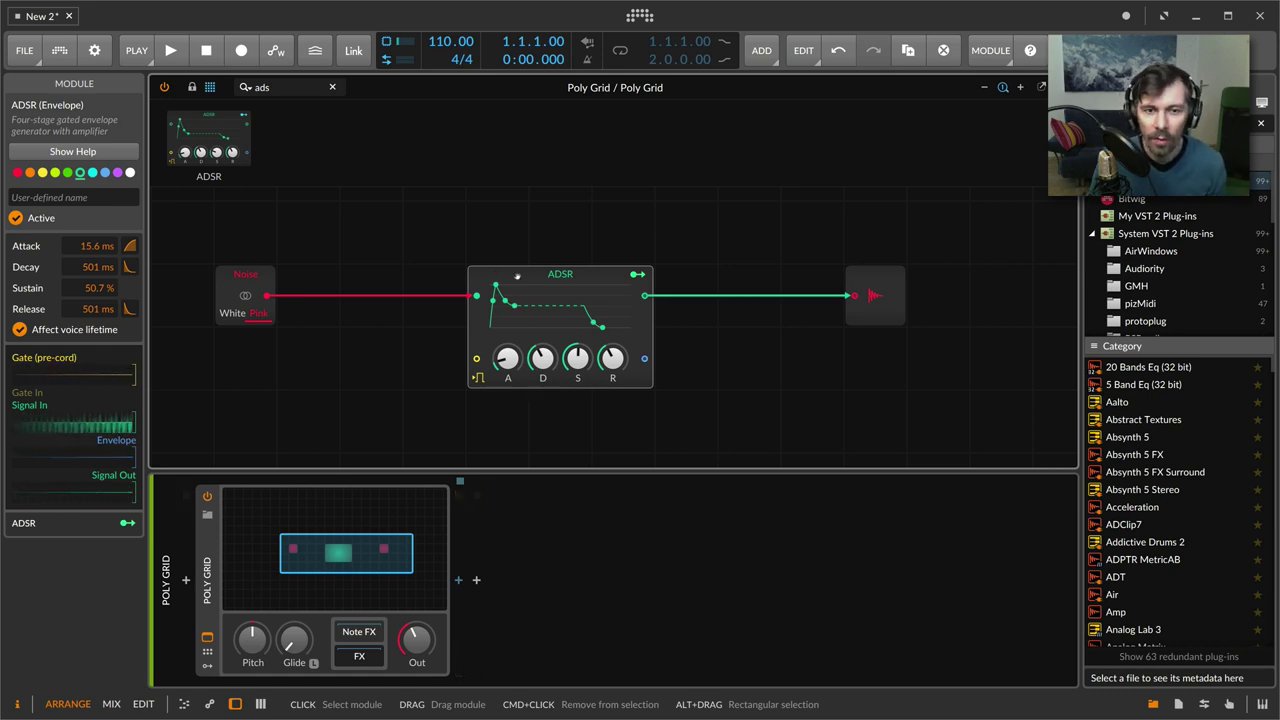
{"action": "left_click_drag", "start_coordinate": [495, 277], "coordinate": [637, 278]}
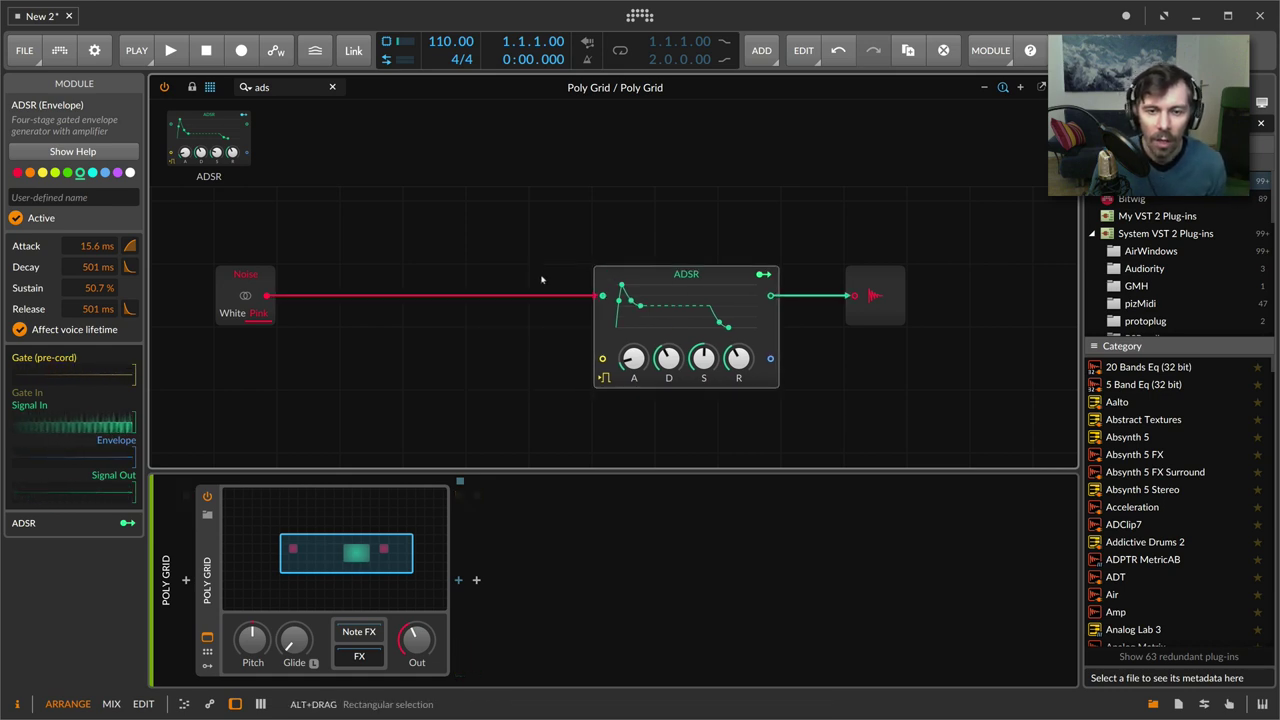
Step: Add an SVF filter between the Noise and ADSR modules and wire it into the signal path
{"action": "left_click", "coordinate": [461, 272]}
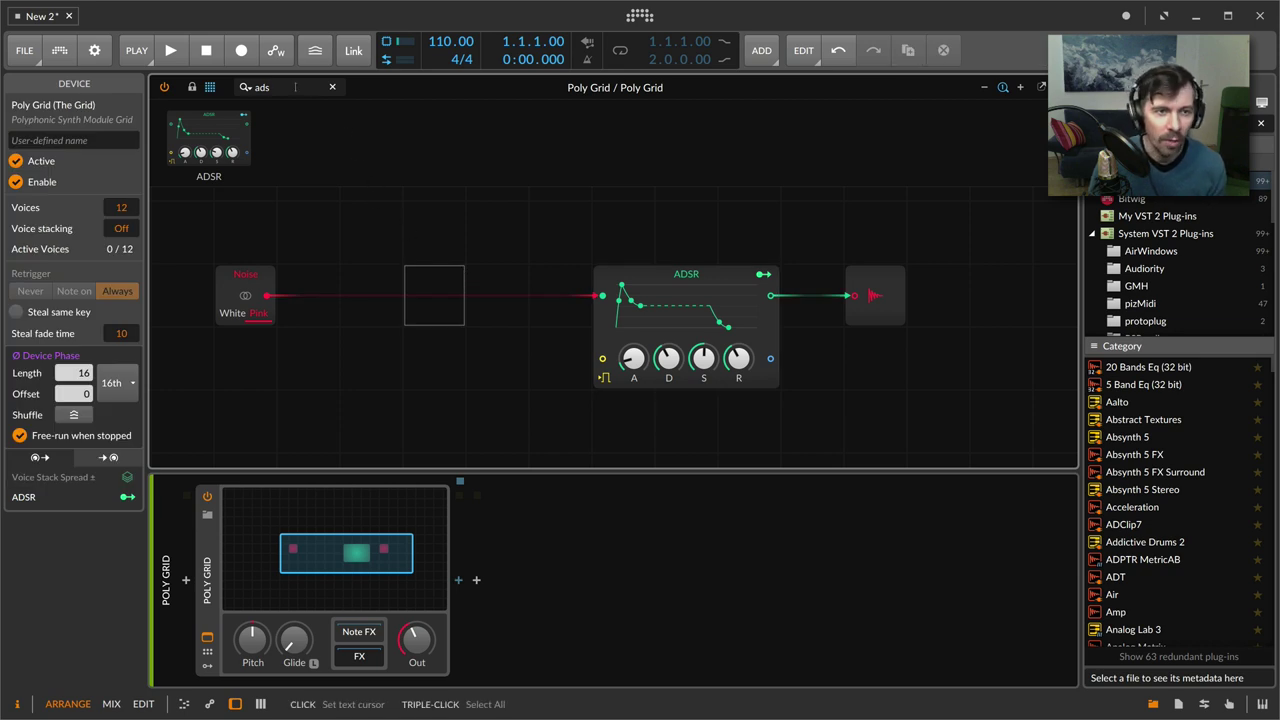
{"action": "key", "text": "BackSpace"}
{"action": "key", "text": "BackSpace"}
{"action": "key", "text": "BackSpace"}
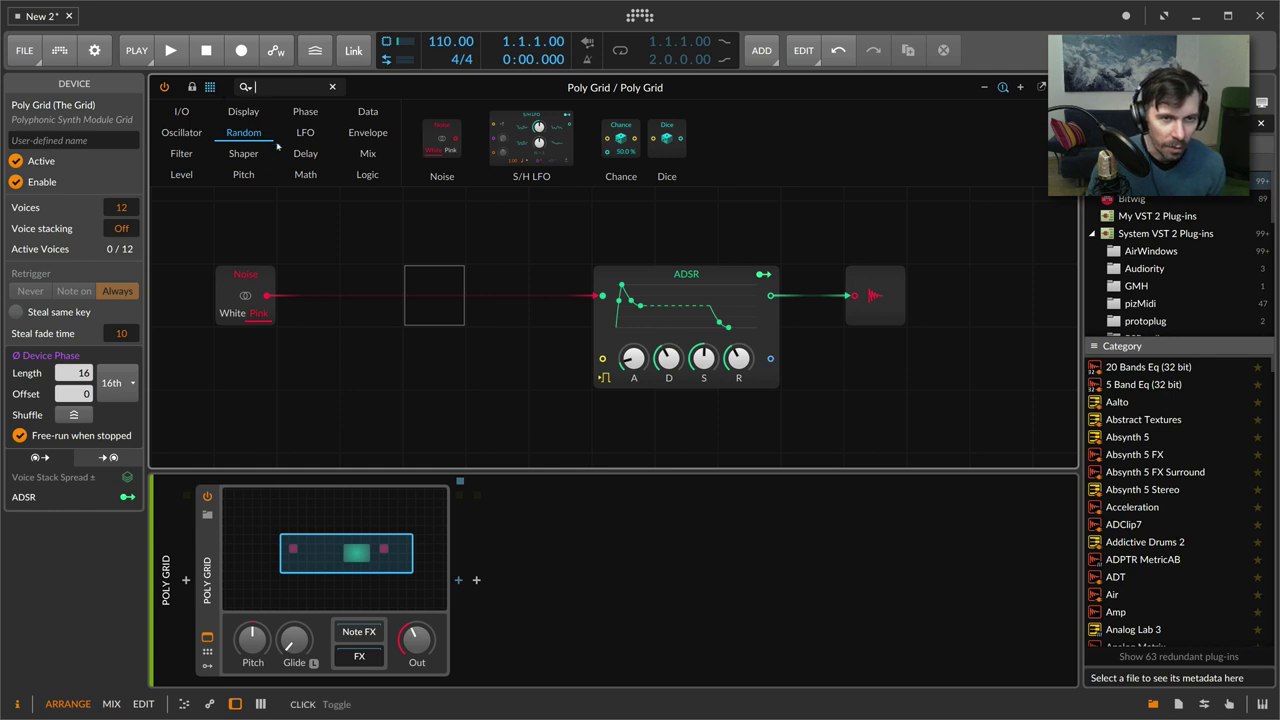
{"action": "left_click", "coordinate": [181, 153]}
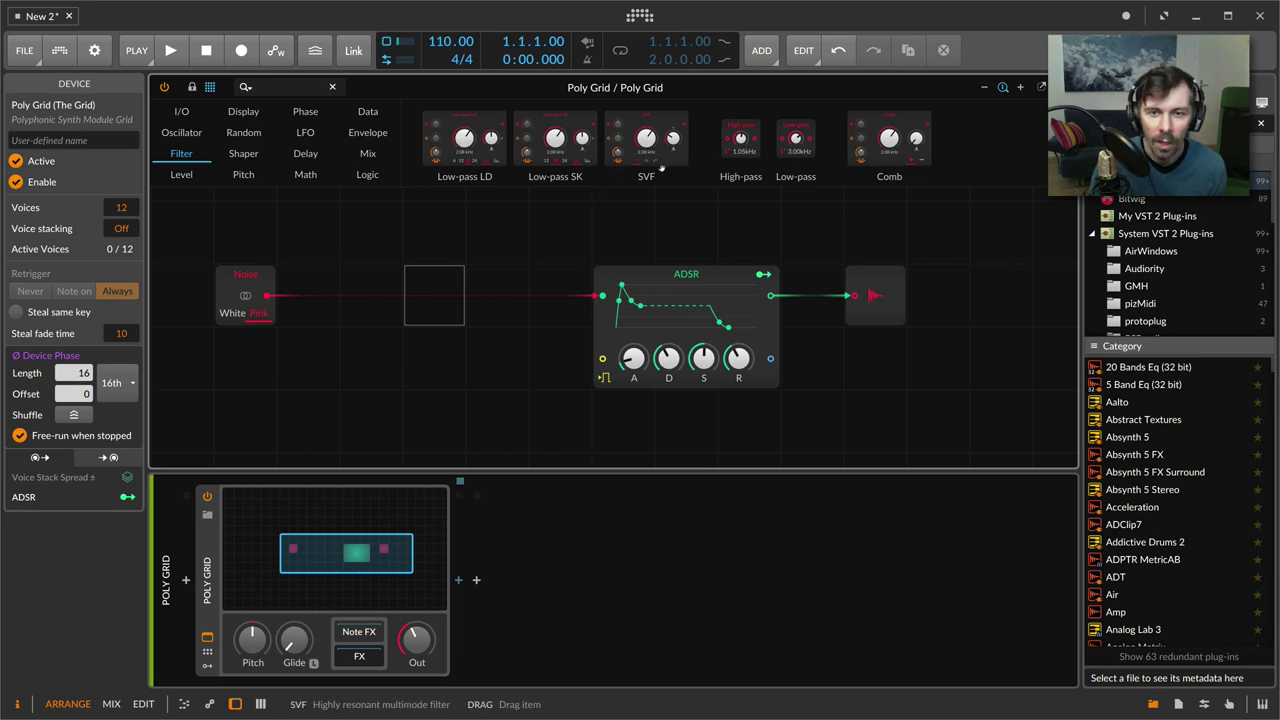
{"action": "left_click_drag", "start_coordinate": [654, 116], "coordinate": [445, 300]}
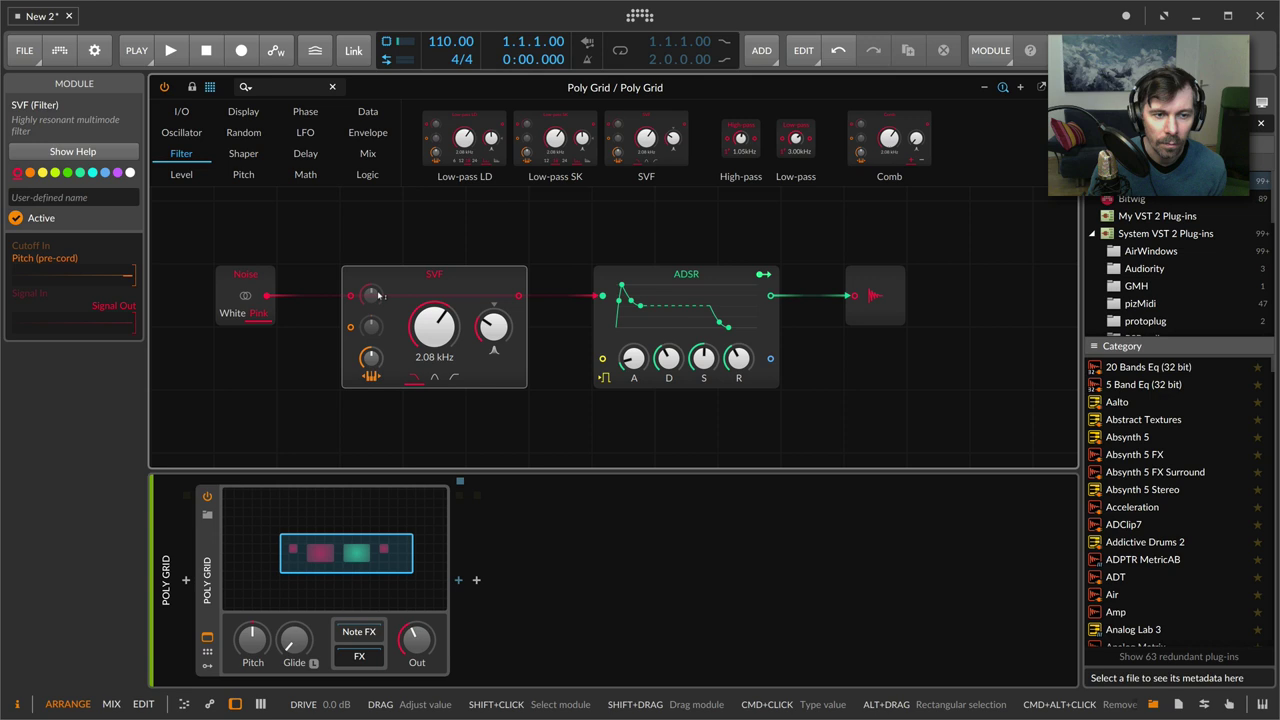
{"action": "left_click_drag", "start_coordinate": [268, 296], "coordinate": [350, 296]}
{"action": "left_click_drag", "start_coordinate": [518, 296], "coordinate": [601, 296]}
Step: Inspect the Noise, SVF, ADSR and Audio Out modules in signal-flow order
{"action": "left_click", "coordinate": [278, 268]}
{"action": "left_click", "coordinate": [234, 295]}
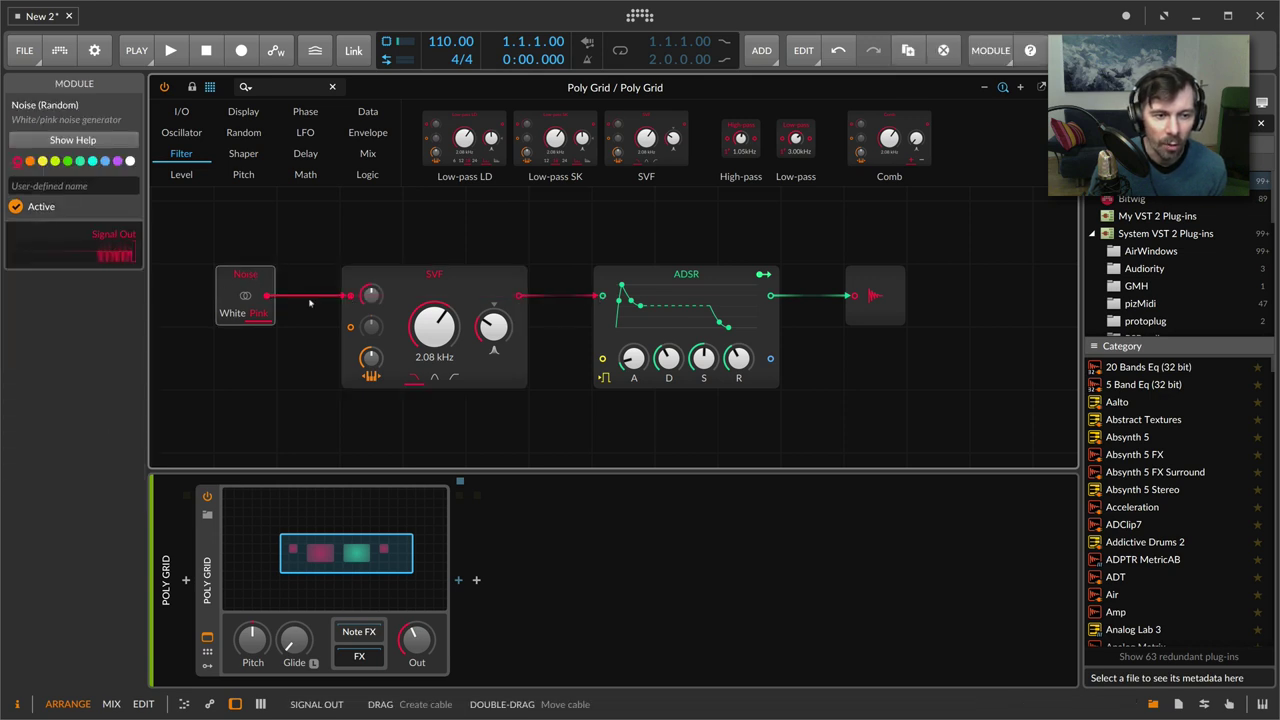
{"action": "left_click", "coordinate": [461, 298]}
{"action": "left_click", "coordinate": [660, 277]}
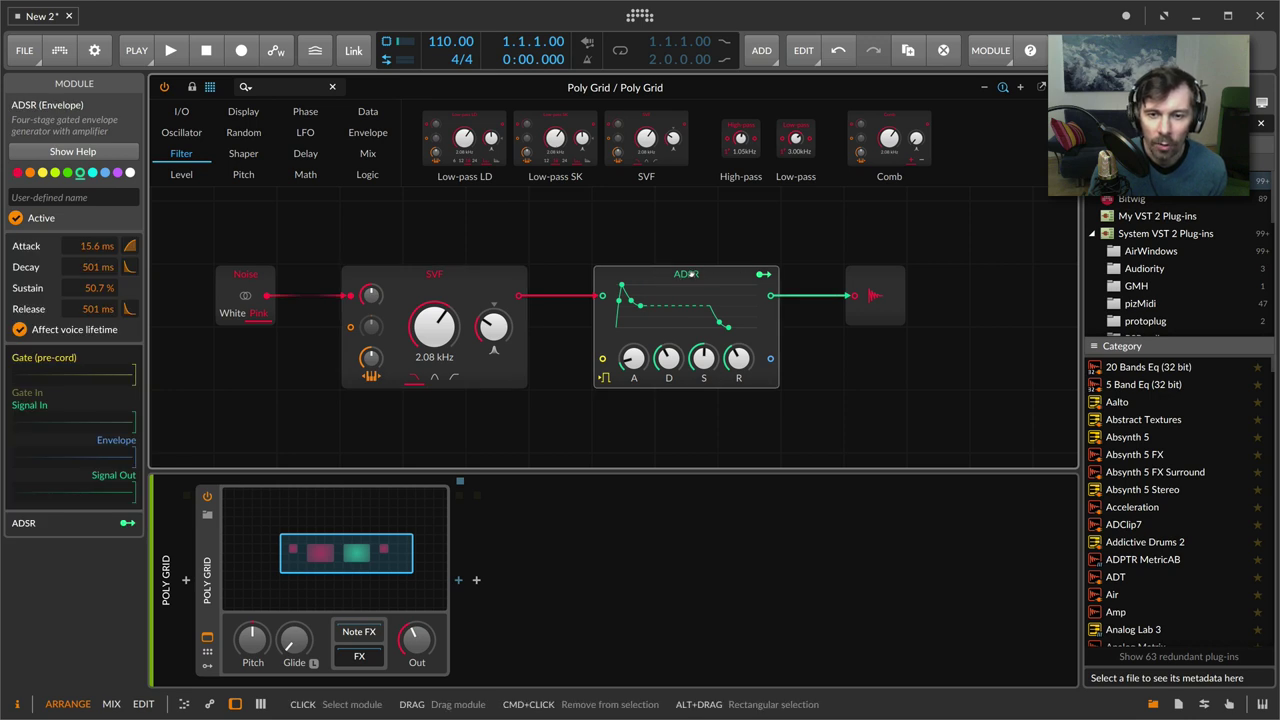
{"action": "left_click", "coordinate": [873, 304]}
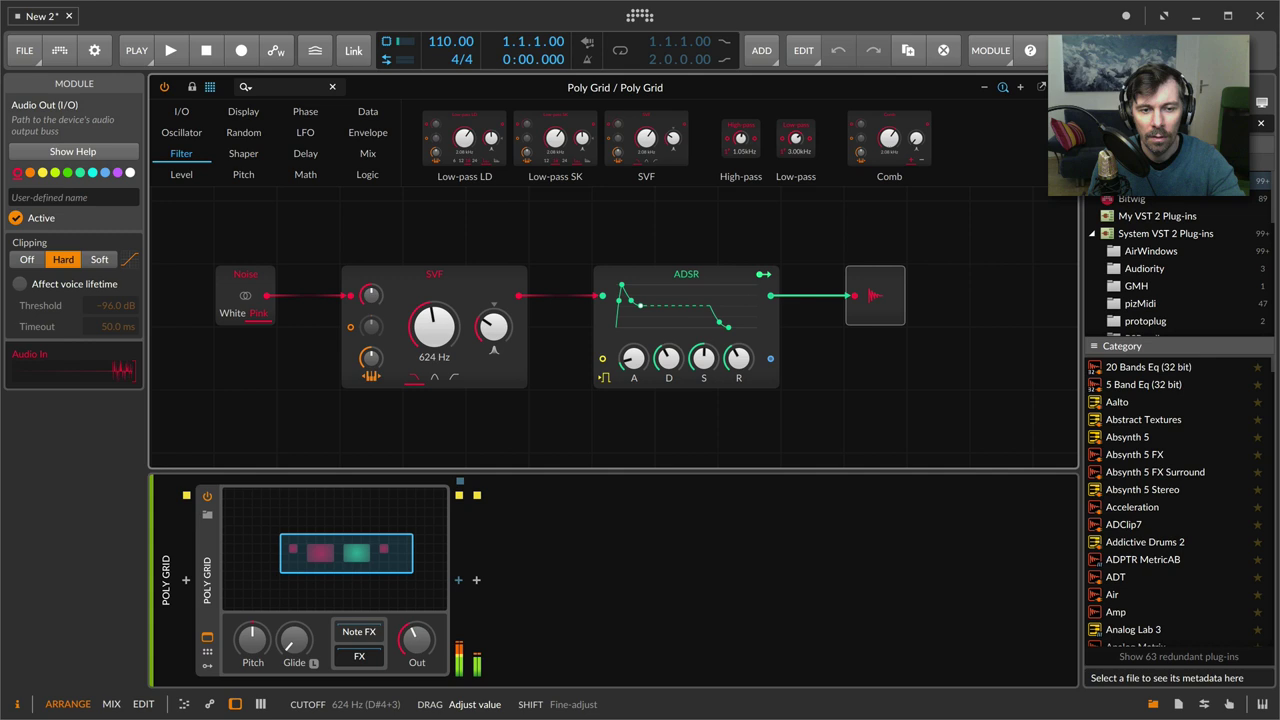
Step: Switch the noise type to White and lower the SVF filter's cutoff to 262 Hz
{"action": "left_click_drag", "start_coordinate": [433, 327], "coordinate": [433, 362]}
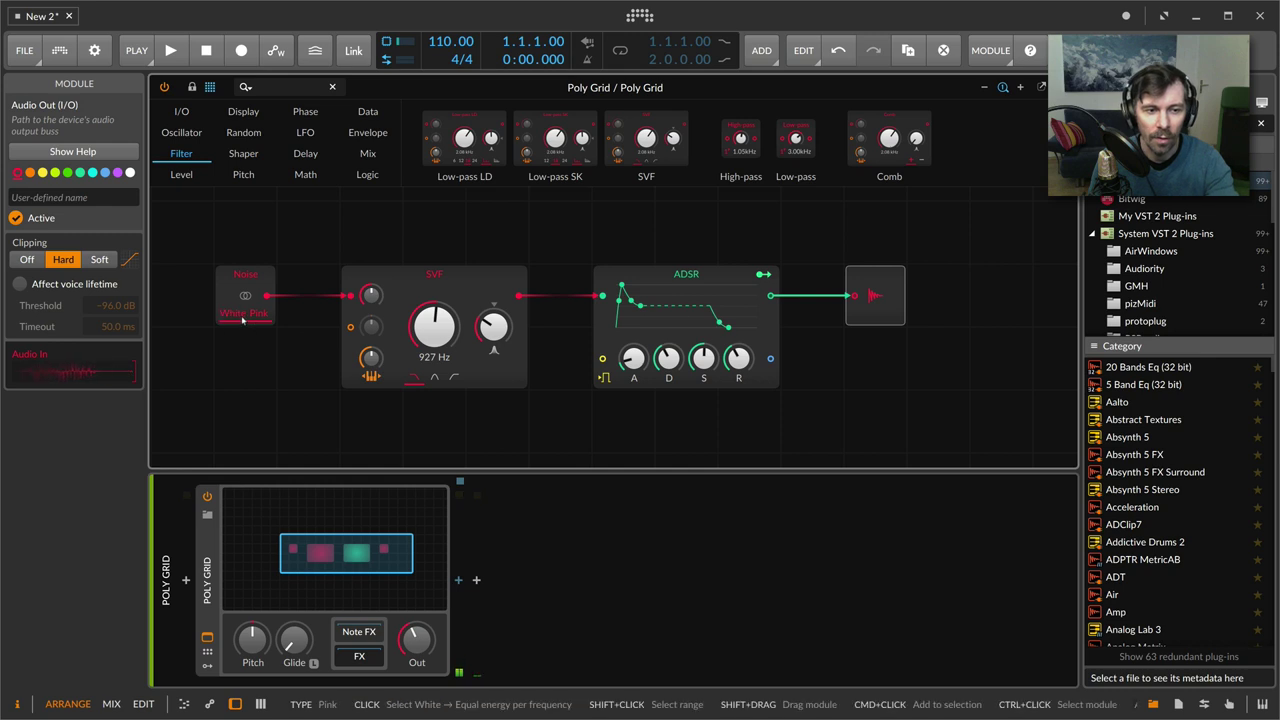
{"action": "left_click", "coordinate": [238, 315]}
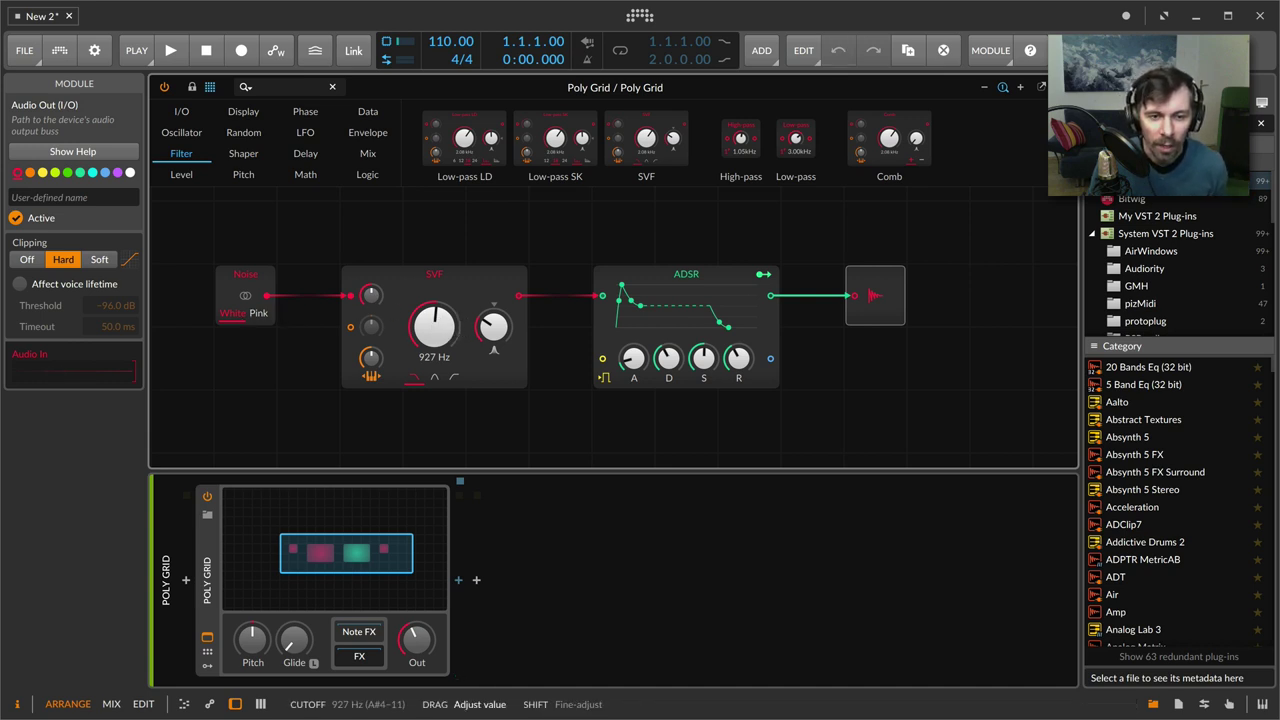
{"action": "left_click_drag", "start_coordinate": [435, 328], "coordinate": [433, 348]}
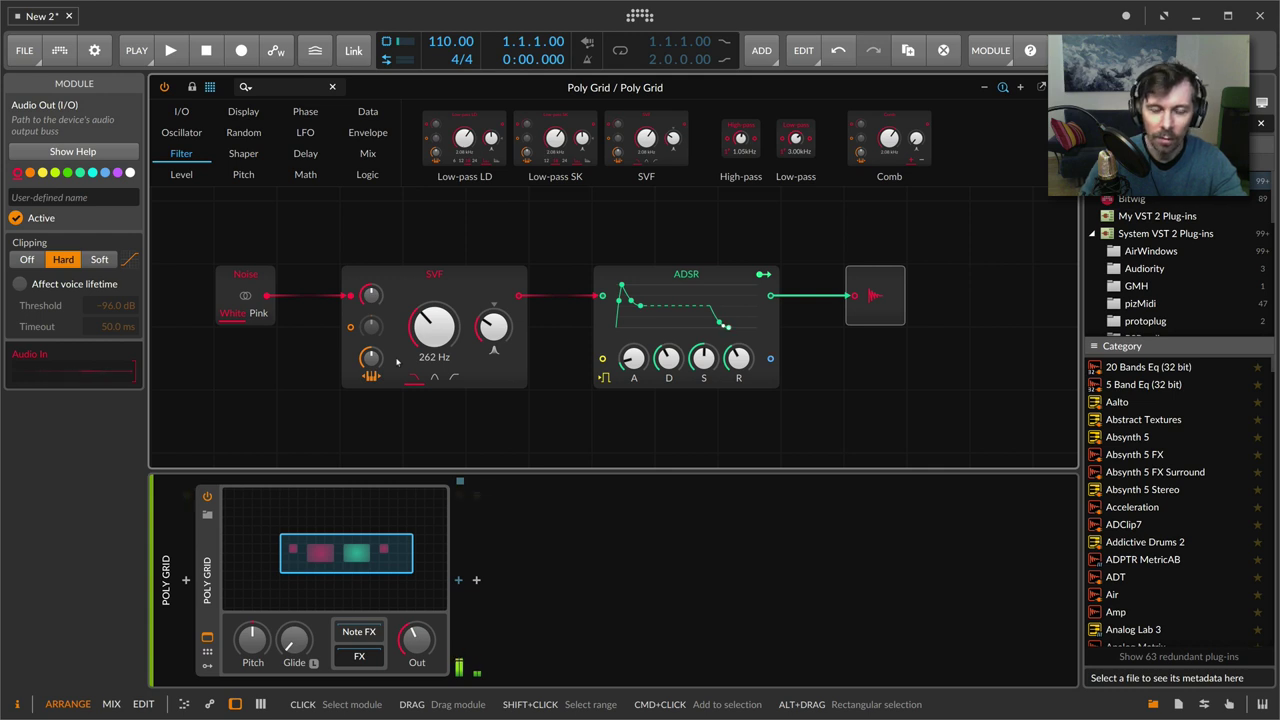
{"action": "scroll", "coordinate": [434, 336], "scroll_direction": "up", "scroll_amount": 3}
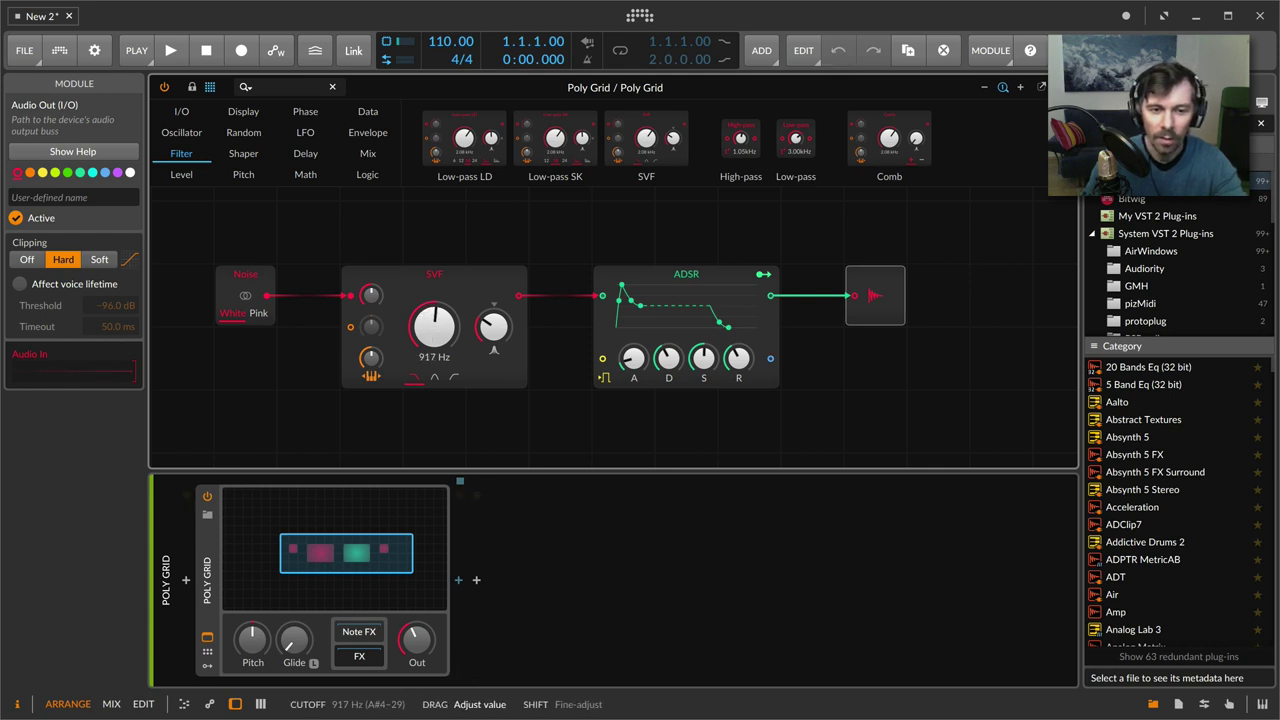
{"action": "scroll", "coordinate": [434, 337], "scroll_direction": "down", "scroll_amount": 3}
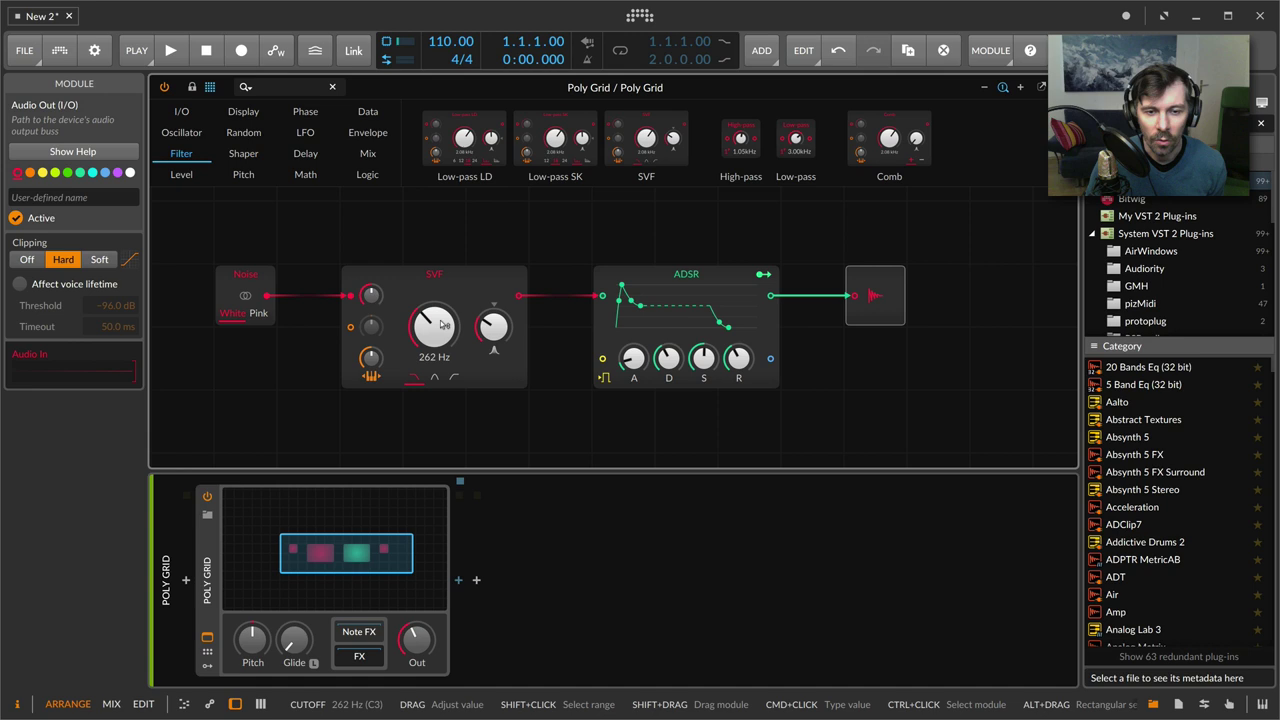
Step: Raise the SVF filter's resonance as far as 111 % and ease it back slightly
{"action": "left_click_drag", "start_coordinate": [493, 330], "coordinate": [495, 282]}
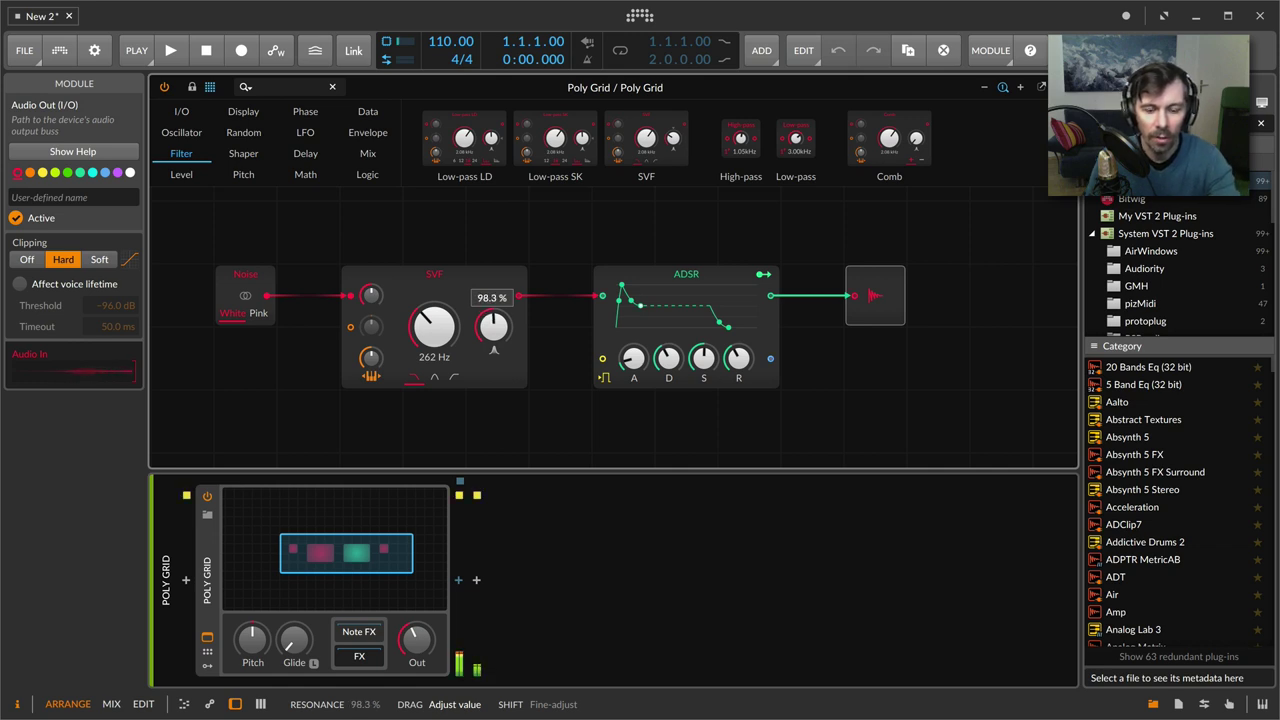
{"action": "left_click_drag", "start_coordinate": [493, 326], "coordinate": [493, 319]}
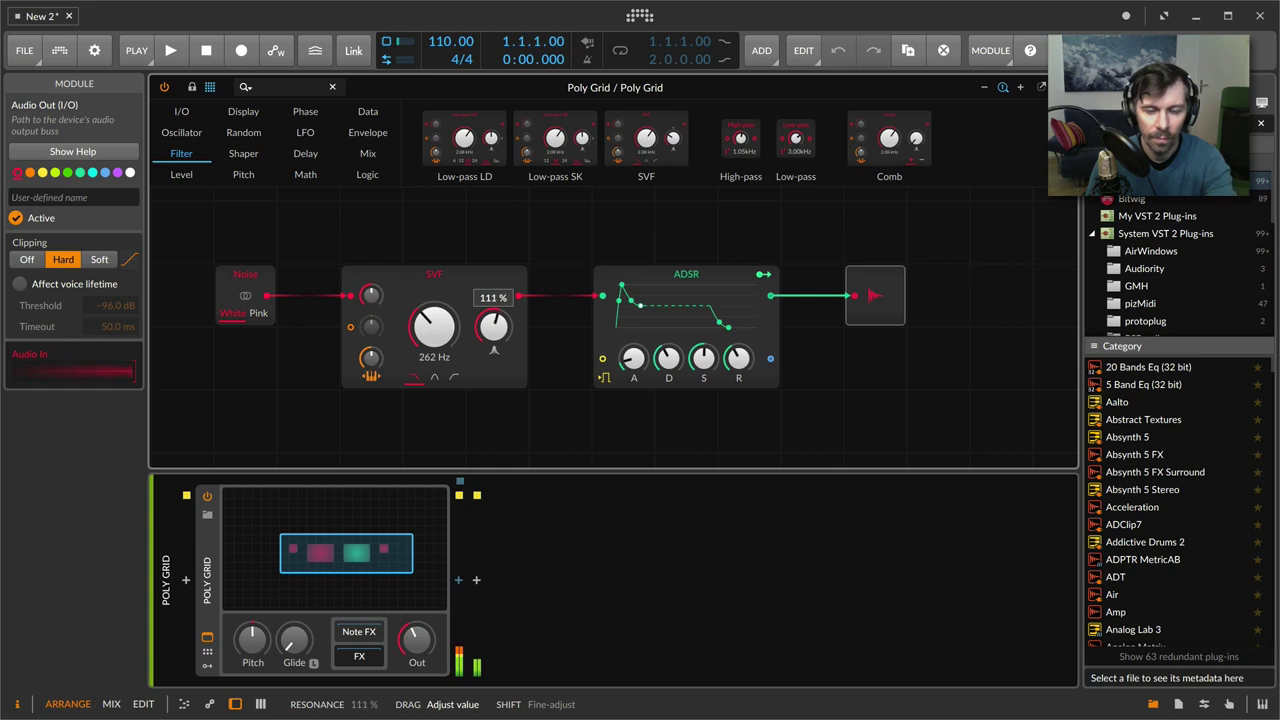
{"action": "left_click_drag", "start_coordinate": [493, 347], "coordinate": [490, 343]}
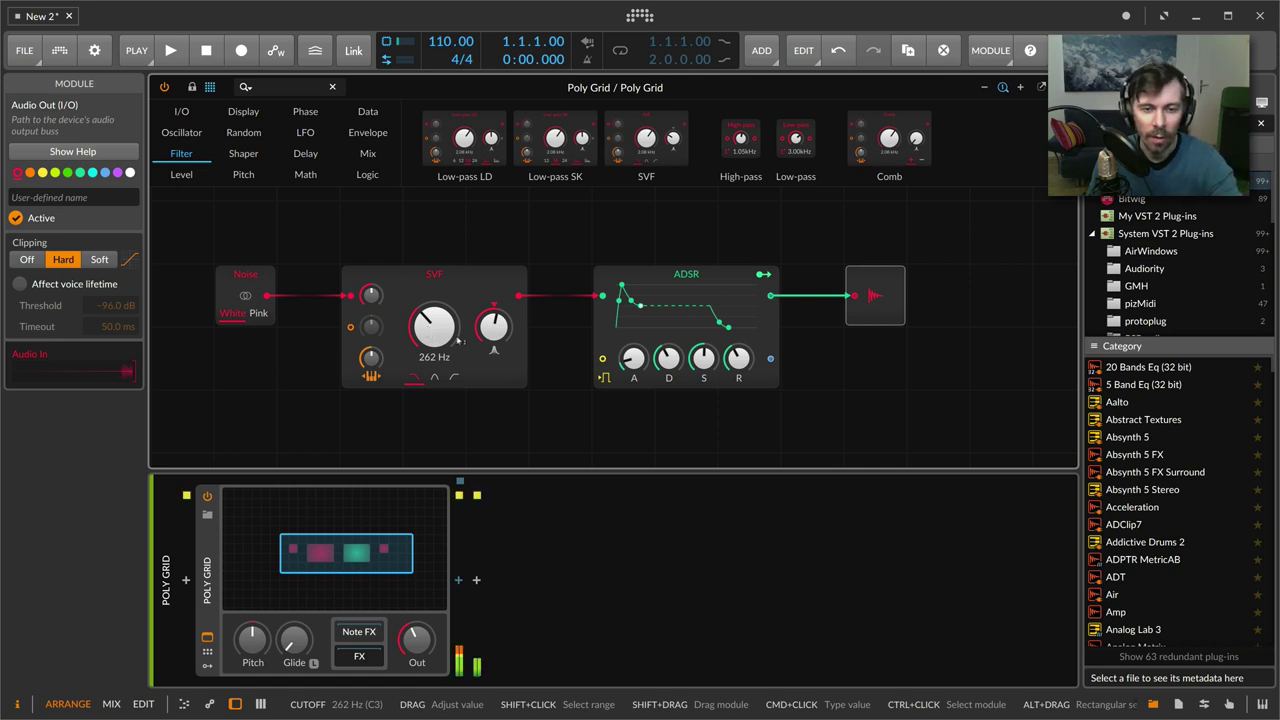
{"action": "mouse_move", "coordinate": [492, 328]}
{"action": "mouse_move", "coordinate": [492, 326]}
{"action": "left_mouse_down"}
{"action": "mouse_move", "coordinate": [492, 302]}
{"action": "mouse_move", "coordinate": [492, 321]}
{"action": "left_mouse_up"}
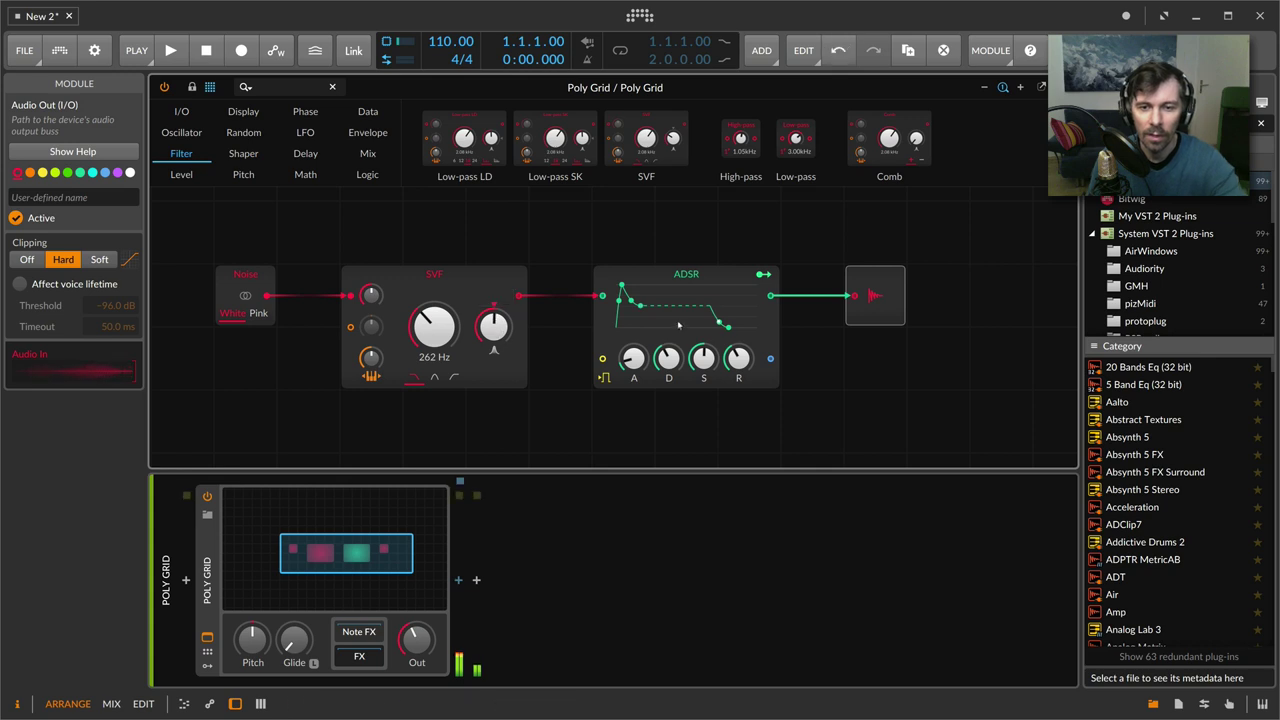
Step: Lengthen the ADSR attack to 297 ms and map the envelope to the SVF resonance with an amount of 0.217
{"action": "left_click_drag", "start_coordinate": [621, 286], "coordinate": [631, 286]}
{"action": "left_click", "coordinate": [742, 279]}
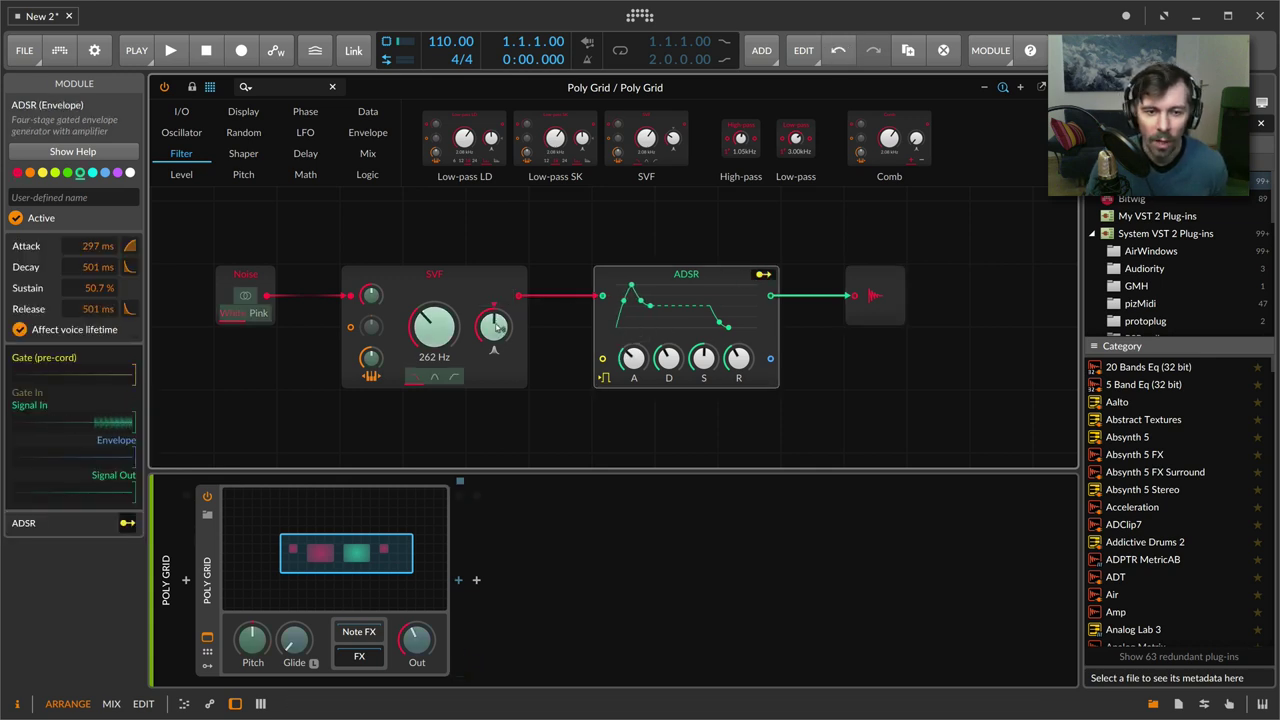
{"action": "left_click_drag", "start_coordinate": [492, 326], "coordinate": [492, 310]}
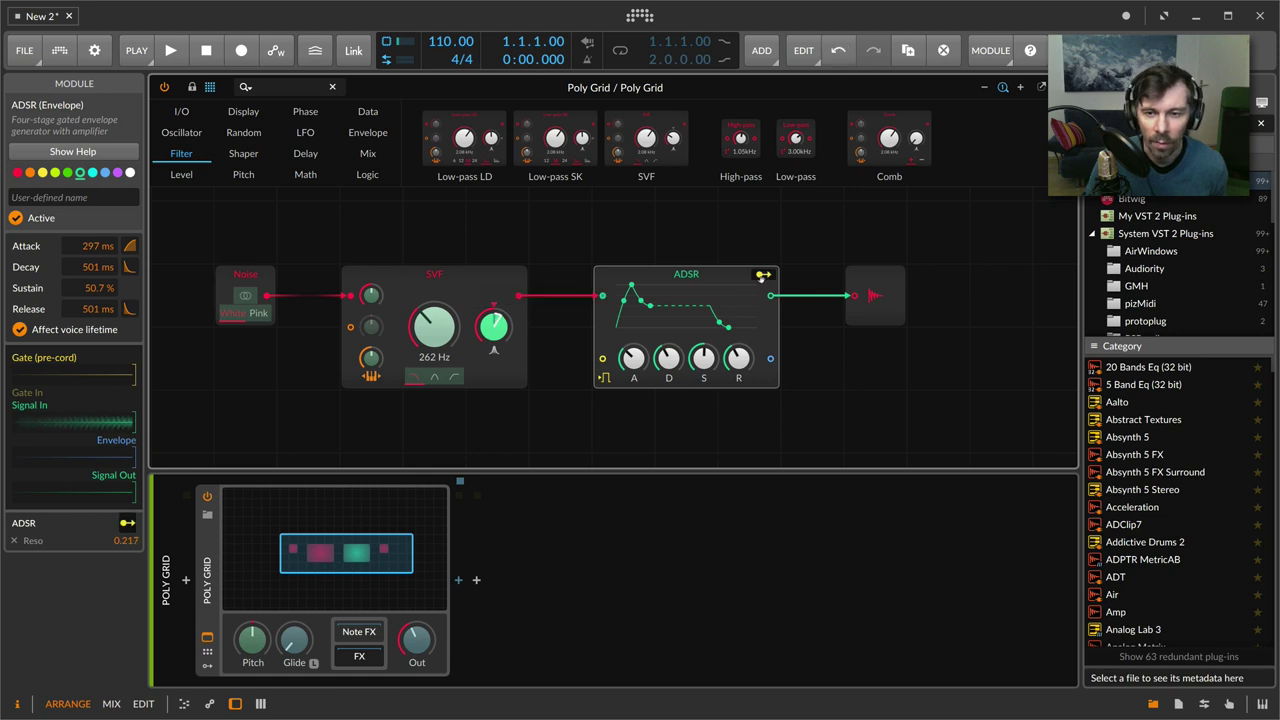
{"action": "left_click", "coordinate": [763, 274]}
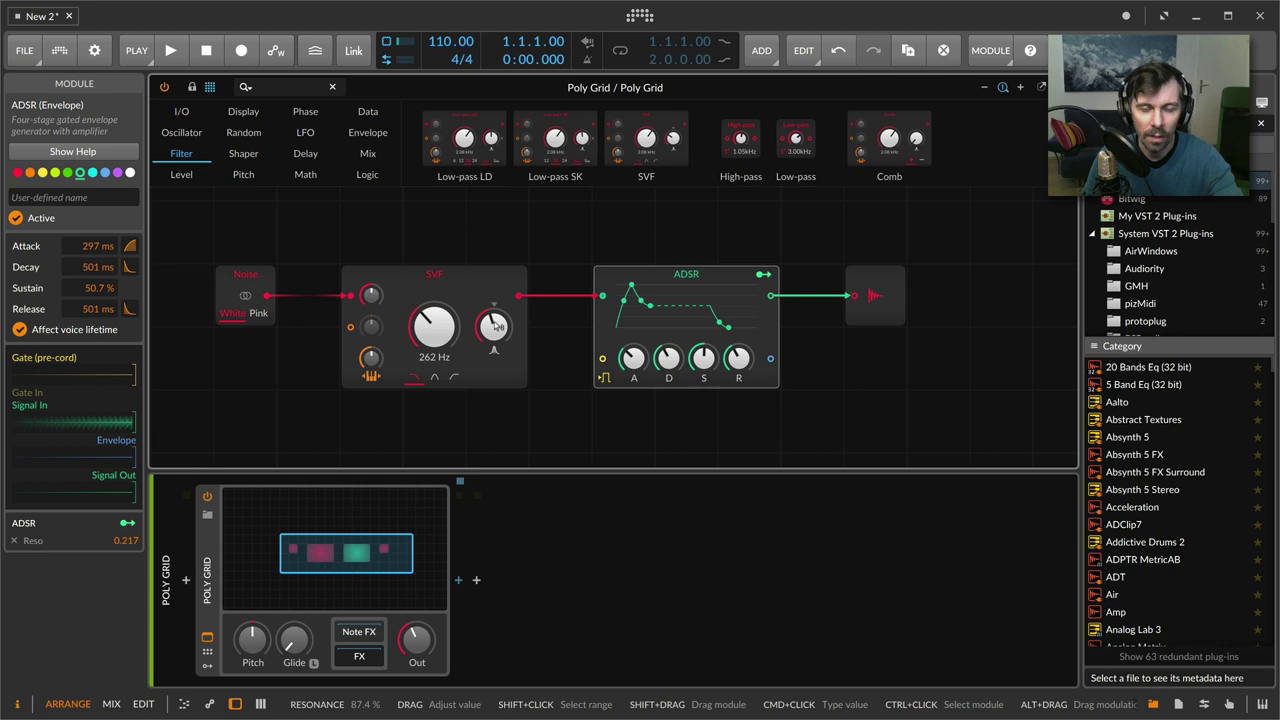
Step: Lower the SVF resonance to 88.0 % and set the ADSR to a 1.58 s attack and 78.1 % sustain
{"action": "left_click_drag", "start_coordinate": [494, 326], "coordinate": [494, 350]}
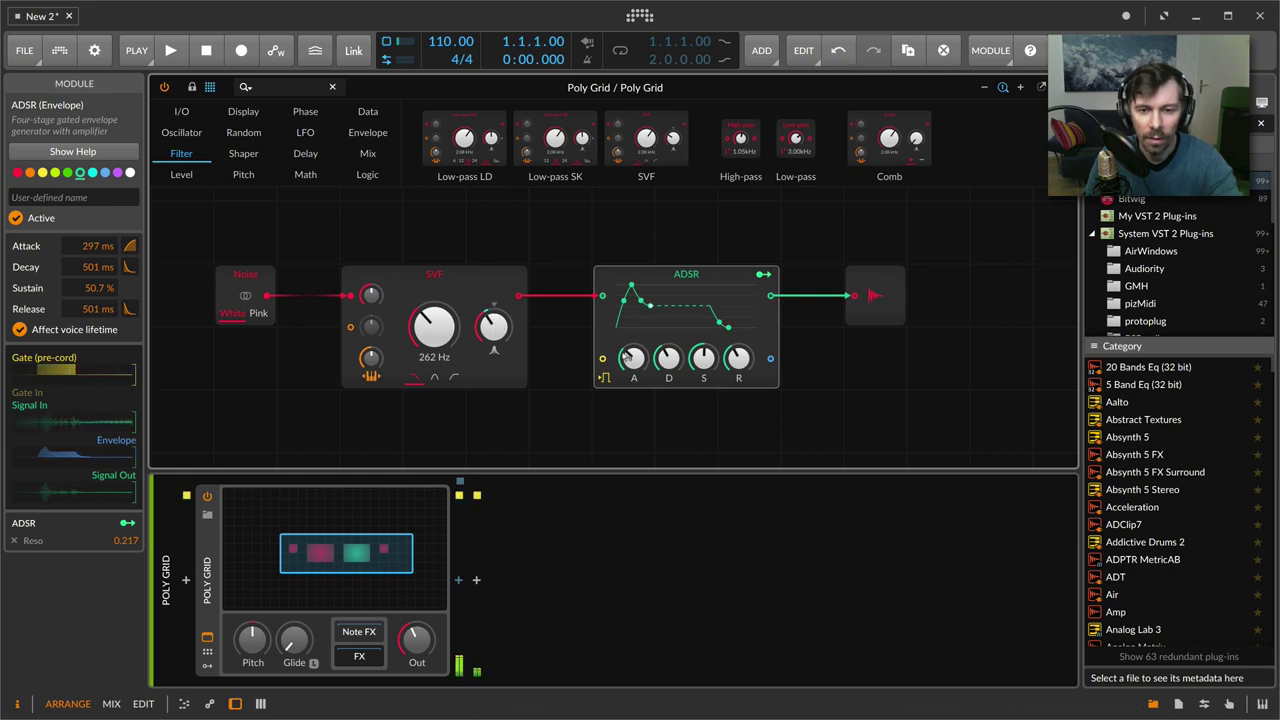
{"action": "left_click_drag", "start_coordinate": [626, 358], "coordinate": [703, 332]}
{"action": "mouse_move", "coordinate": [494, 326]}
{"action": "left_mouse_down"}
{"action": "mouse_move", "coordinate": [494, 315]}
{"action": "mouse_move", "coordinate": [493, 332]}
{"action": "left_mouse_up"}
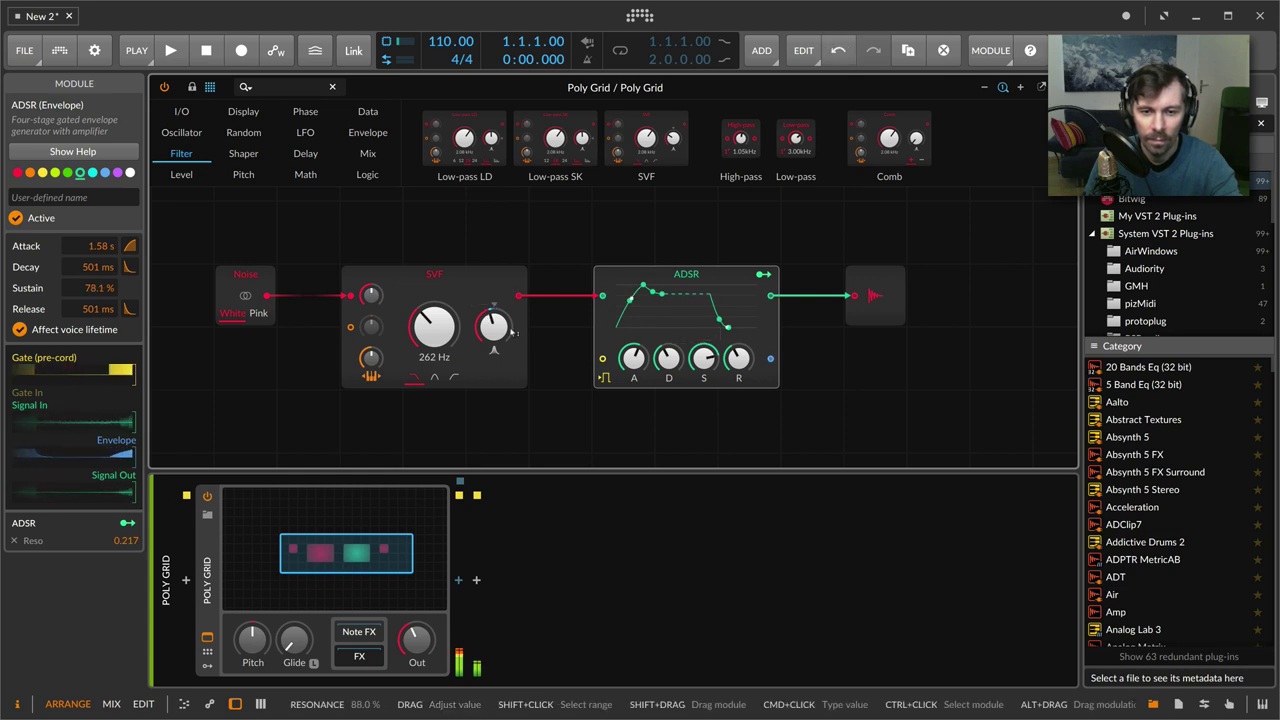
Step: Lengthen the ADSR attack to 3.83 s and raise the SVF filter's resonance
{"action": "mouse_move", "coordinate": [630, 368]}
{"action": "left_mouse_down"}
{"action": "mouse_move", "coordinate": [630, 350]}
{"action": "mouse_move", "coordinate": [630, 368]}
{"action": "left_mouse_up"}
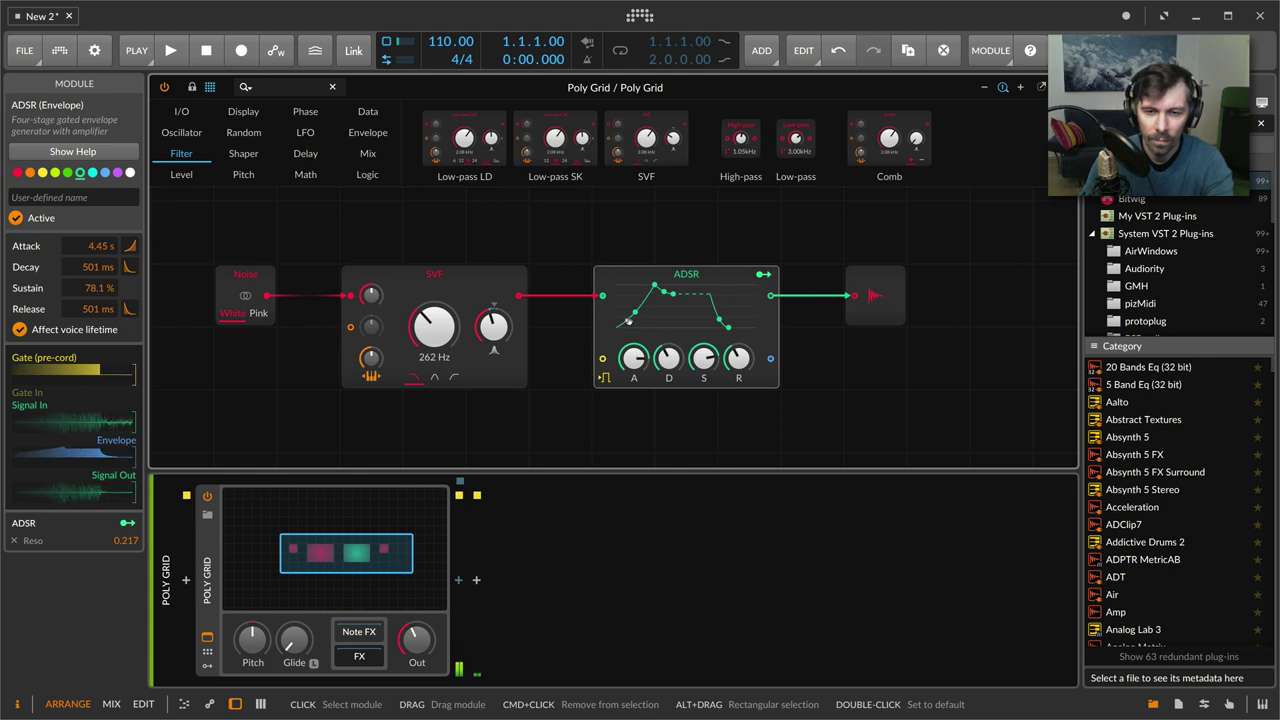
{"action": "left_click_drag", "start_coordinate": [636, 355], "coordinate": [636, 361]}
{"action": "left_click_drag", "start_coordinate": [506, 348], "coordinate": [508, 334]}
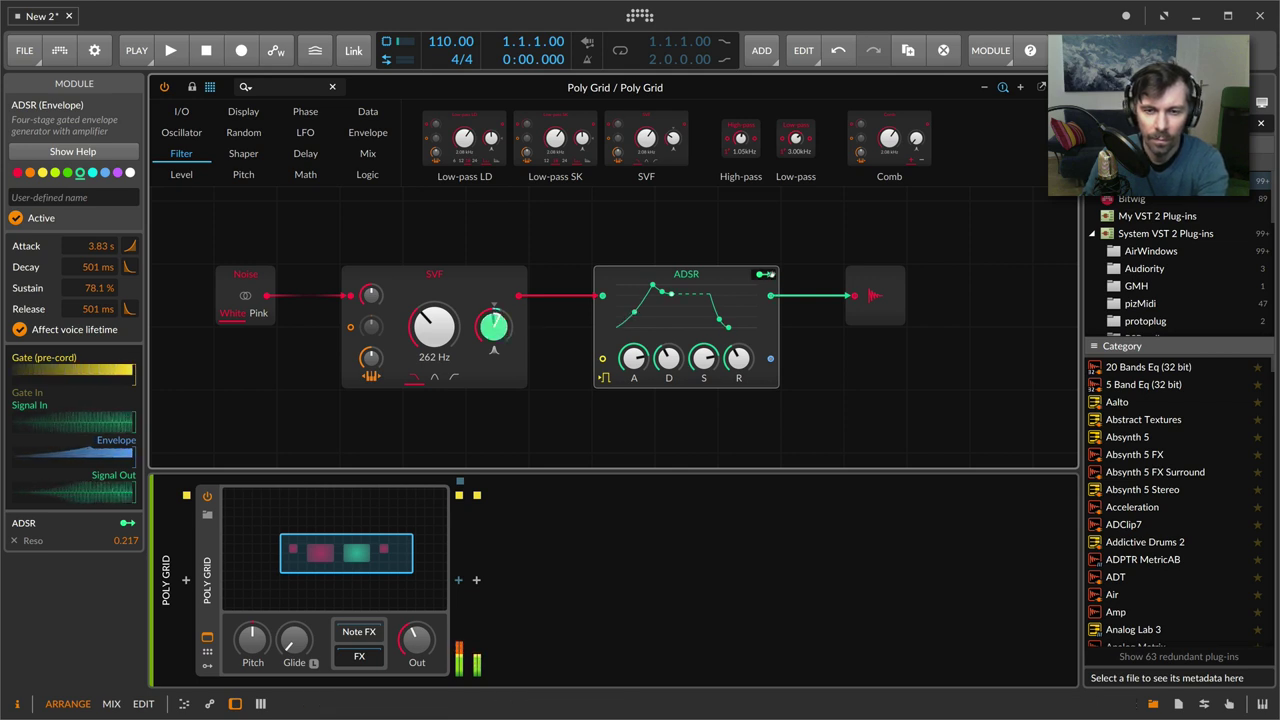
Step: Increase the ADSR envelope's modulation amount on the SVF resonance to 0.320
{"action": "left_click", "coordinate": [763, 274]}
{"action": "left_click_drag", "start_coordinate": [494, 326], "coordinate": [494, 309]}
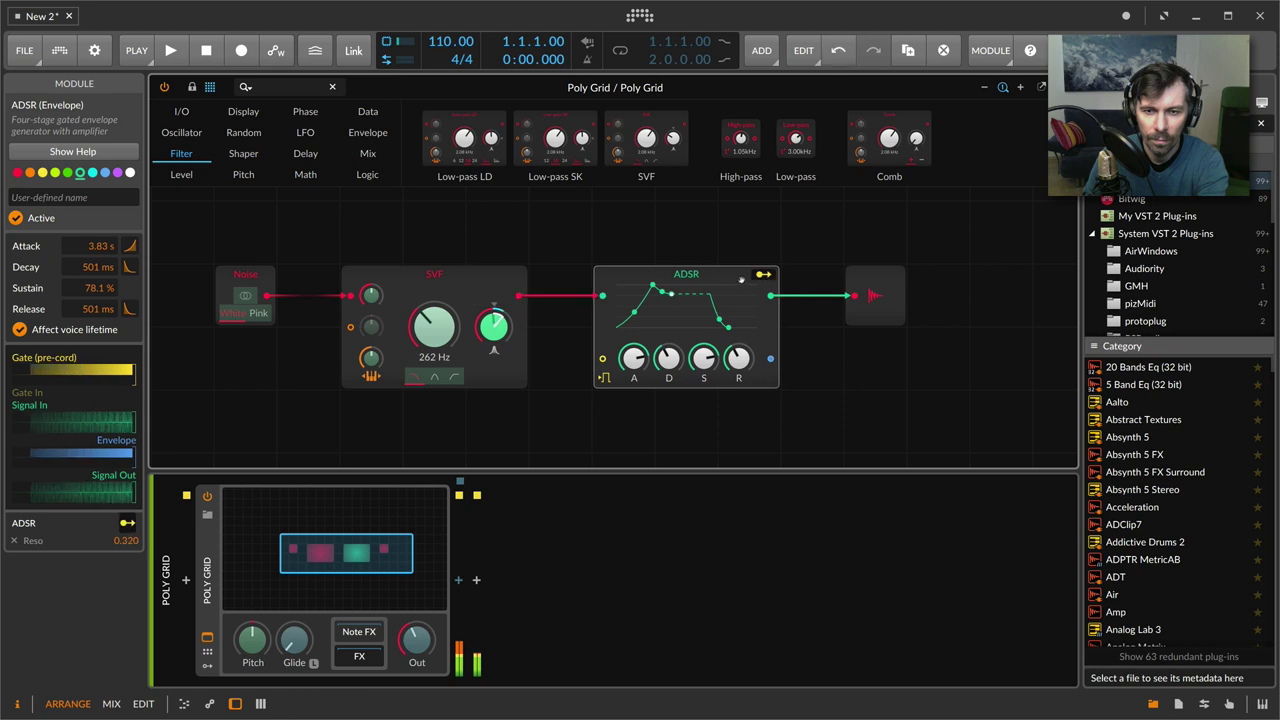
{"action": "left_click", "coordinate": [763, 274]}
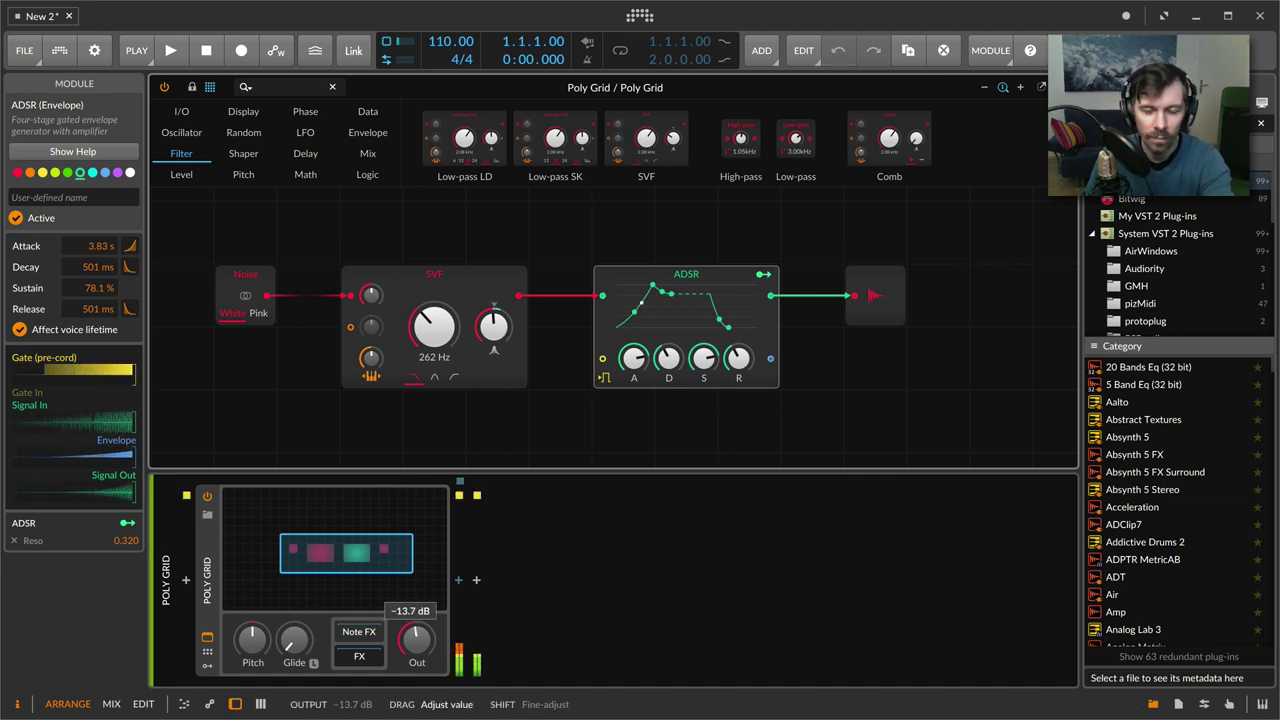
Step: Adjust the Poly Grid's output level and set the ADSR to a 2.94 s attack and 764 ms decay
{"action": "left_click_drag", "start_coordinate": [416, 640], "coordinate": [416, 645]}
{"action": "left_click_drag", "start_coordinate": [668, 359], "coordinate": [633, 373]}
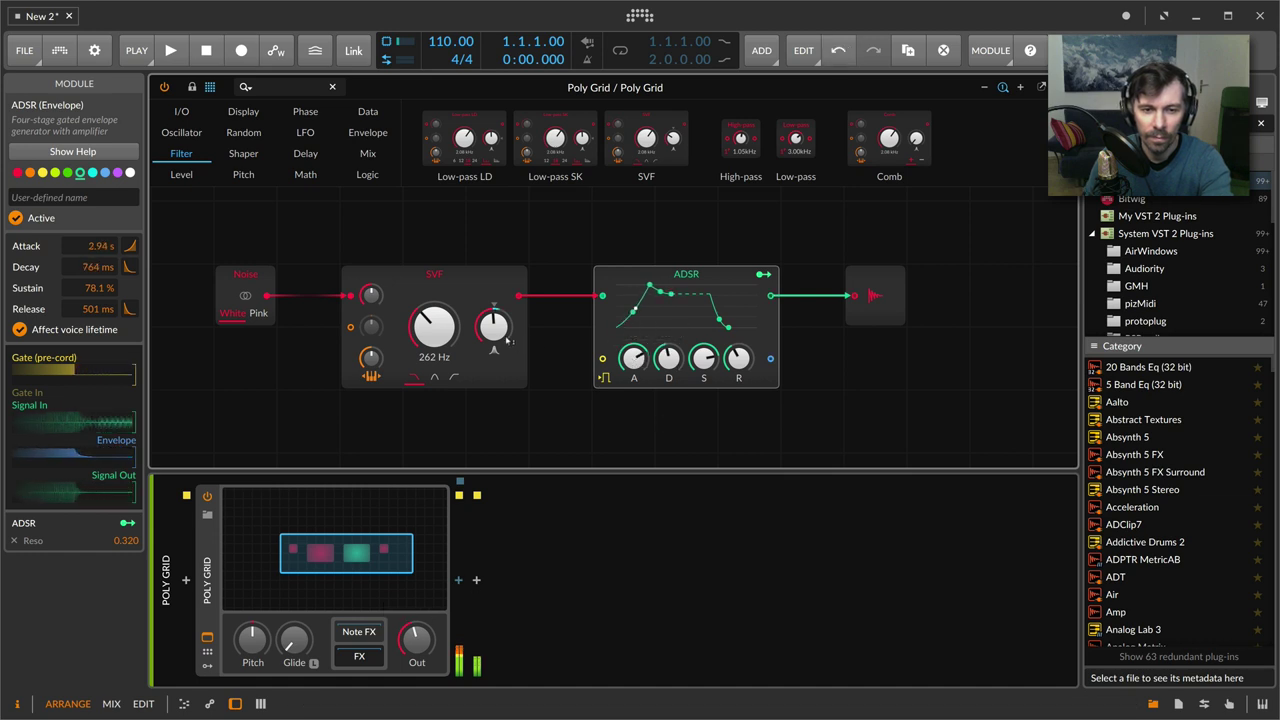
Step: Switch the SVF to band-pass mode and set the ADSR to 0.00 ms attack, 965 ms decay and 1.86 % sustain
{"action": "left_click", "coordinate": [434, 377]}
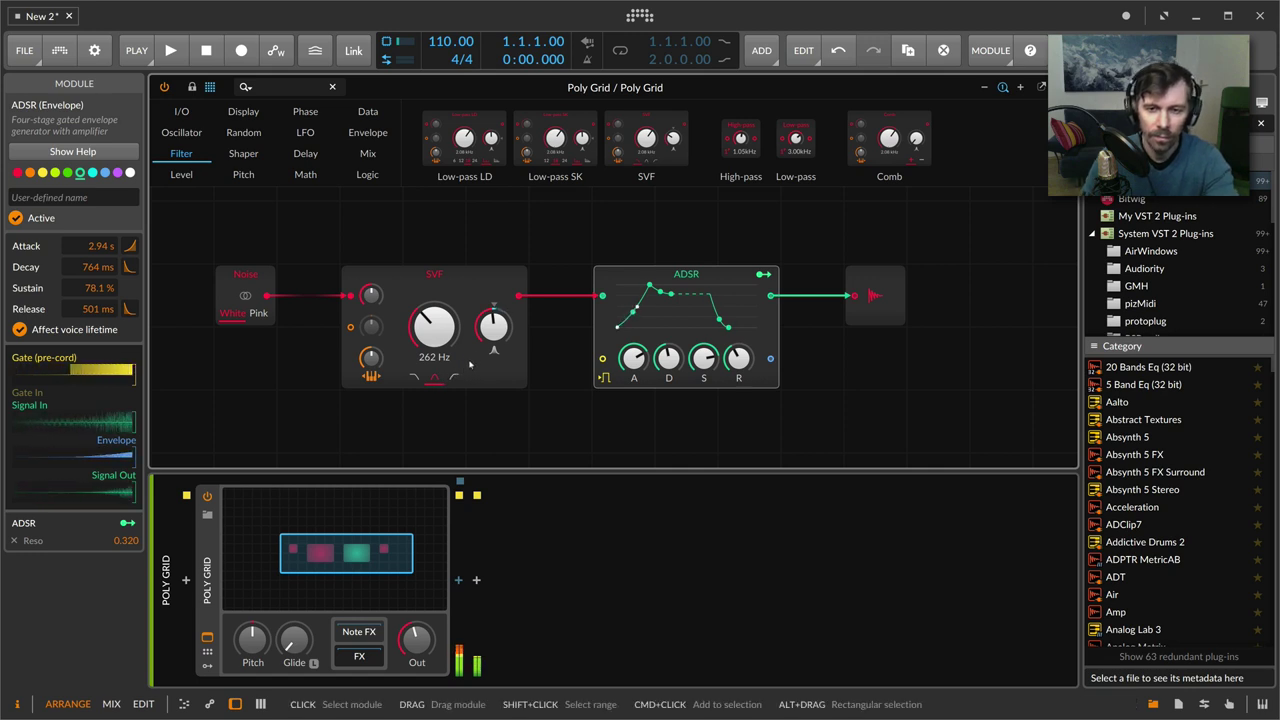
{"action": "left_click_drag", "start_coordinate": [633, 358], "coordinate": [668, 339]}
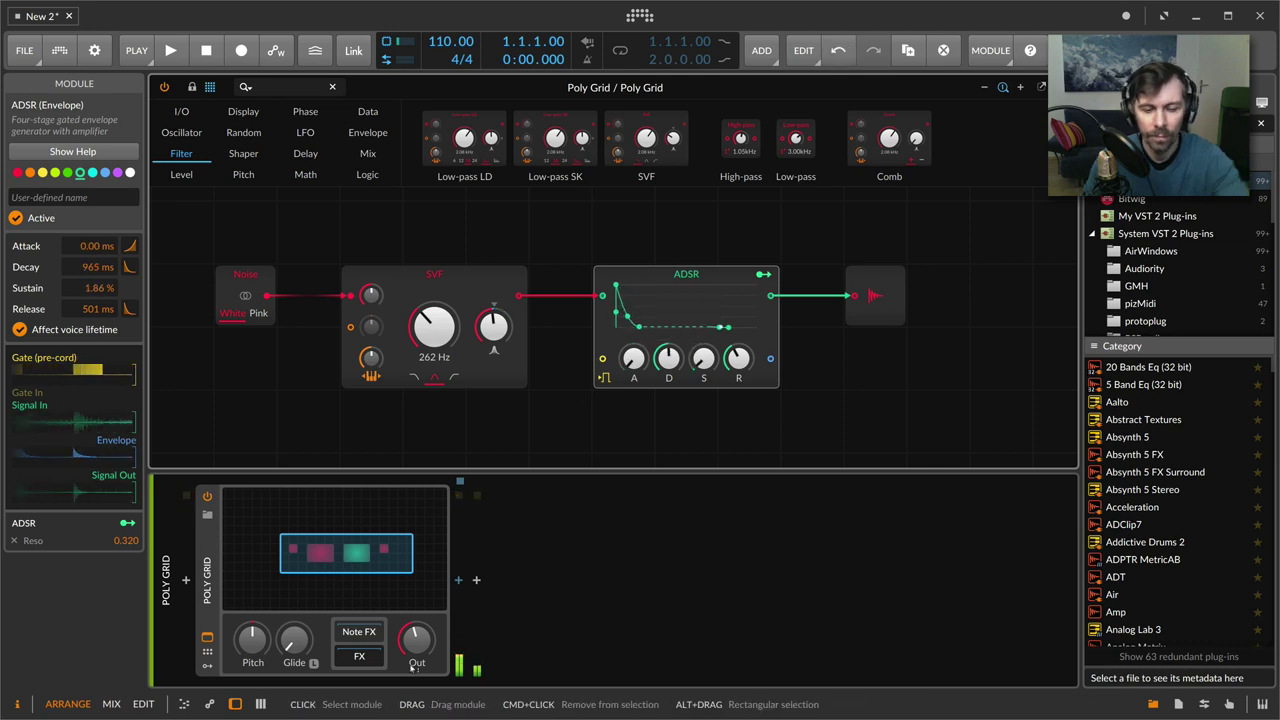
Step: Add a Reverb device after the Poly Grid and lengthen the ADSR attack slightly
{"action": "left_click", "coordinate": [458, 580]}
{"action": "type", "text": "reverb"}
{"action": "key", "text": "Return"}
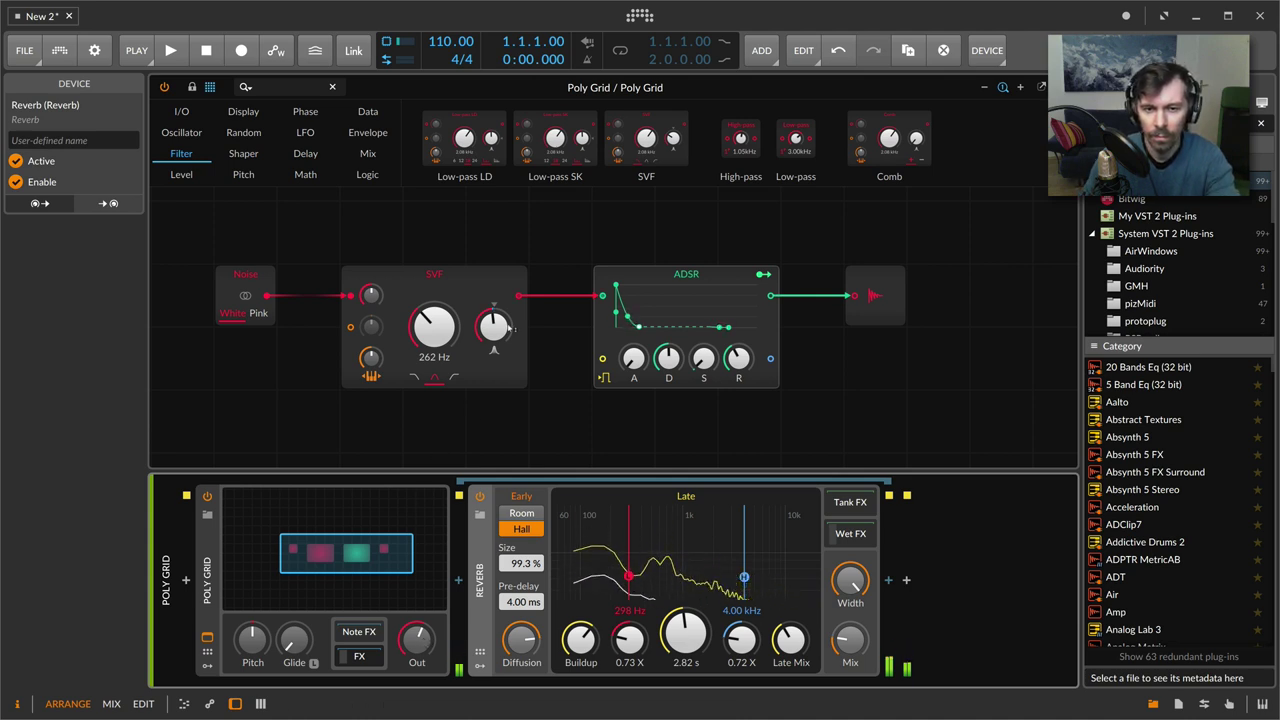
{"action": "left_click_drag", "start_coordinate": [640, 326], "coordinate": [633, 300]}
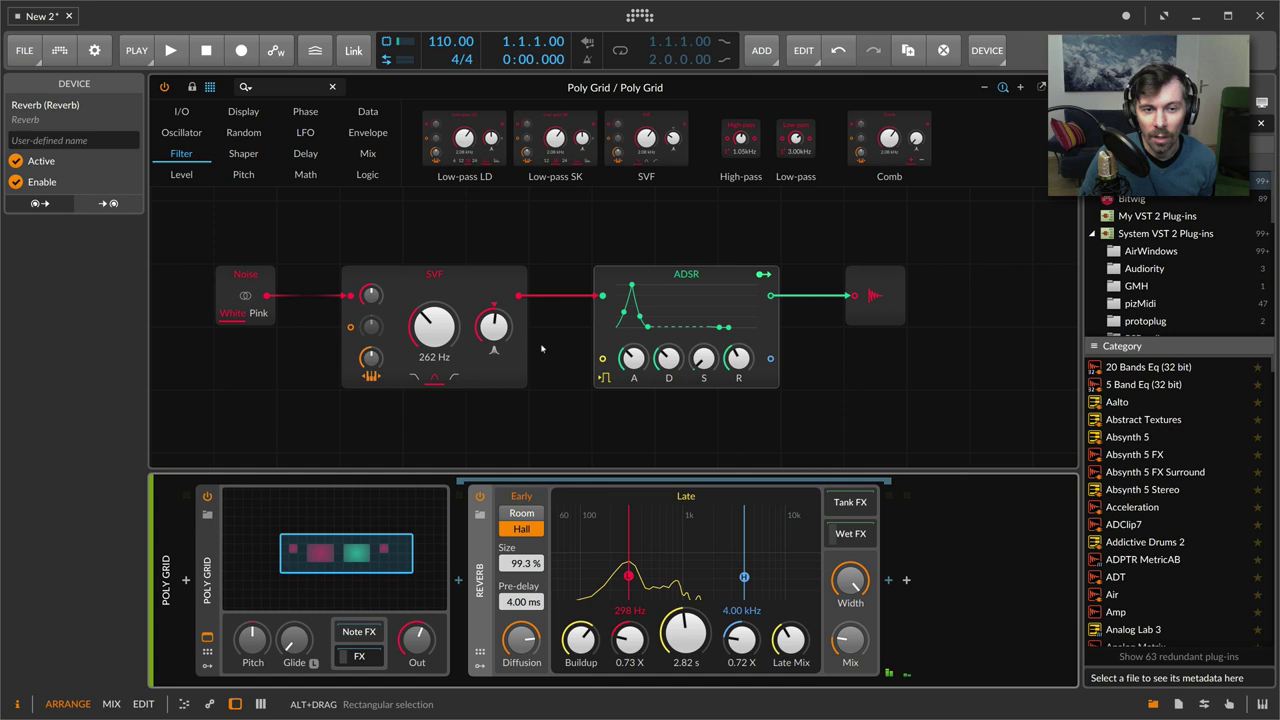
Step: Replace the SVF module with a Low-pass LD filter, keeping its place between the Noise and ADSR modules
{"action": "left_click", "coordinate": [409, 291]}
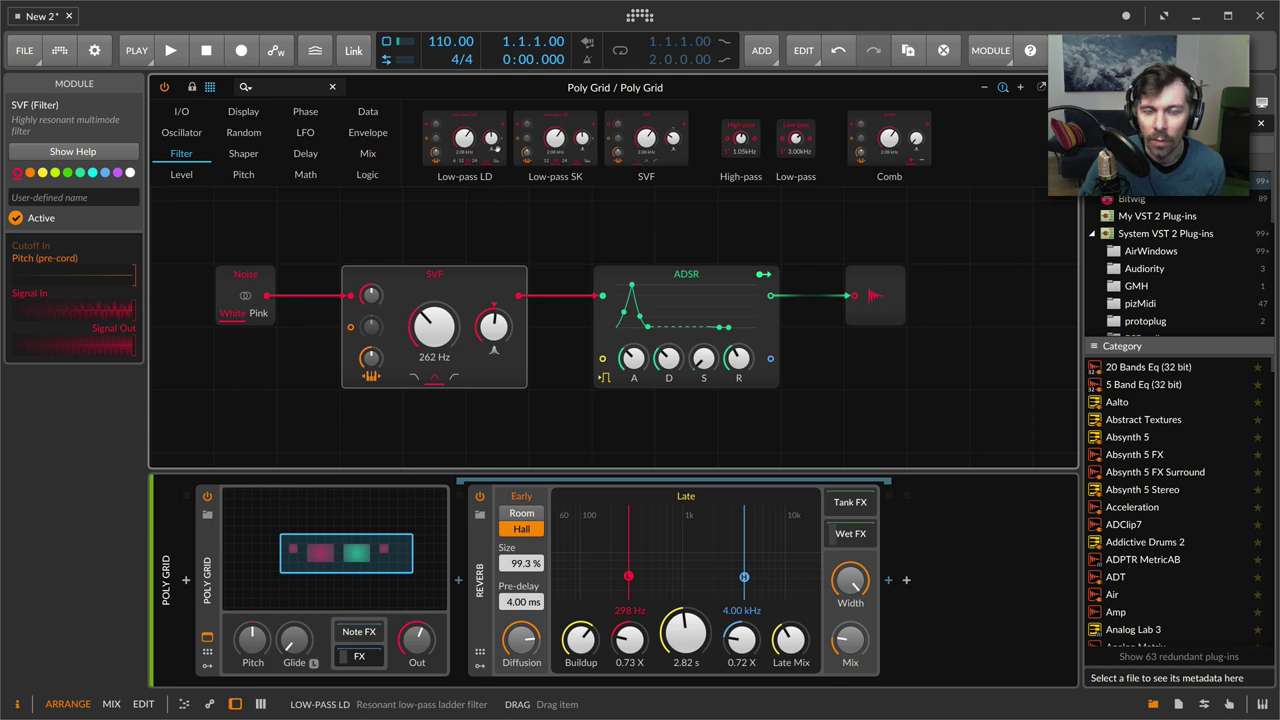
{"action": "left_click_drag", "start_coordinate": [473, 121], "coordinate": [418, 291]}
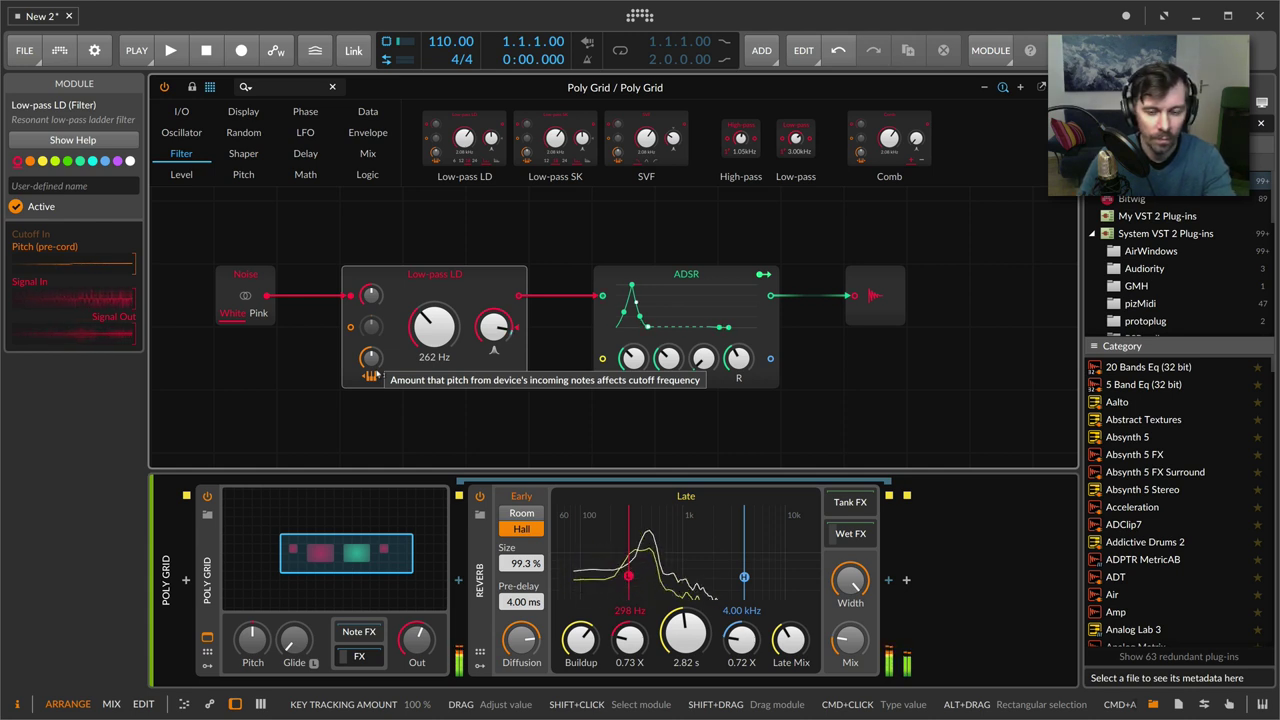
Step: Raise the ADSR attack and sustain, and set the Low-pass LD filter to slope 24 with asymmetric nonlinearity
{"action": "left_click_drag", "start_coordinate": [633, 358], "coordinate": [703, 278]}
{"action": "left_click_drag", "start_coordinate": [703, 351], "coordinate": [703, 343]}
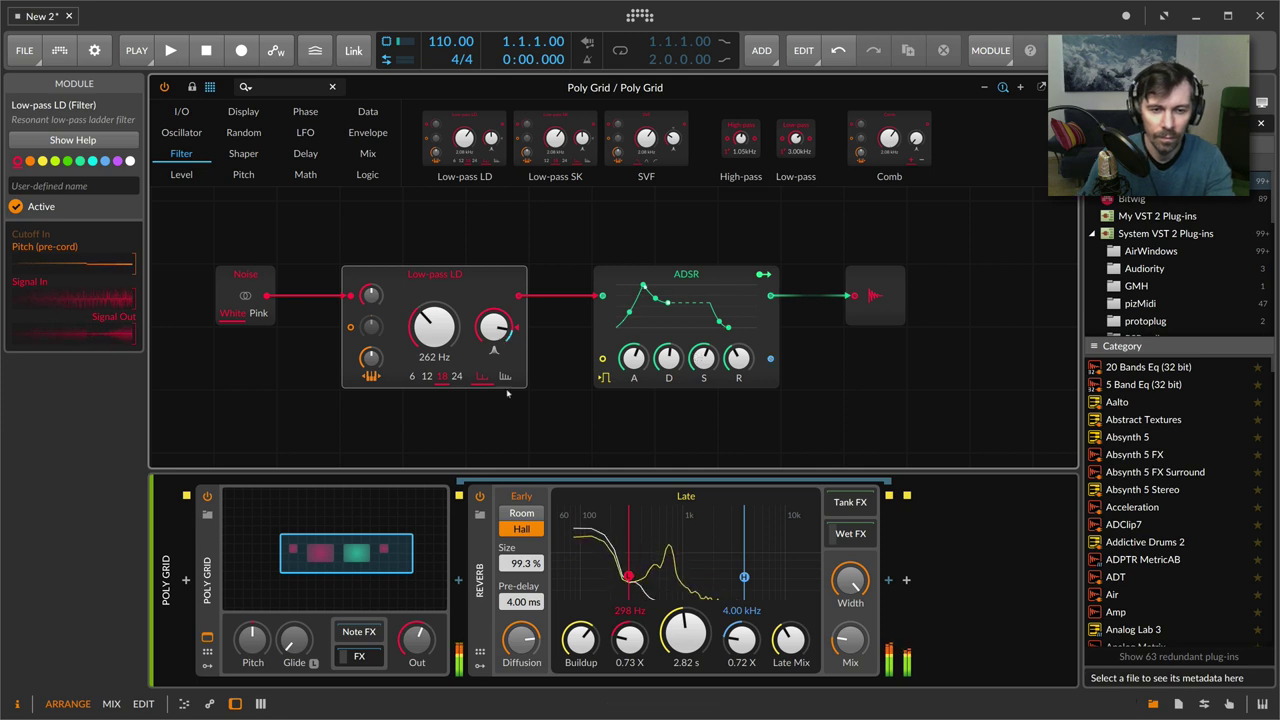
{"action": "left_click", "coordinate": [457, 376]}
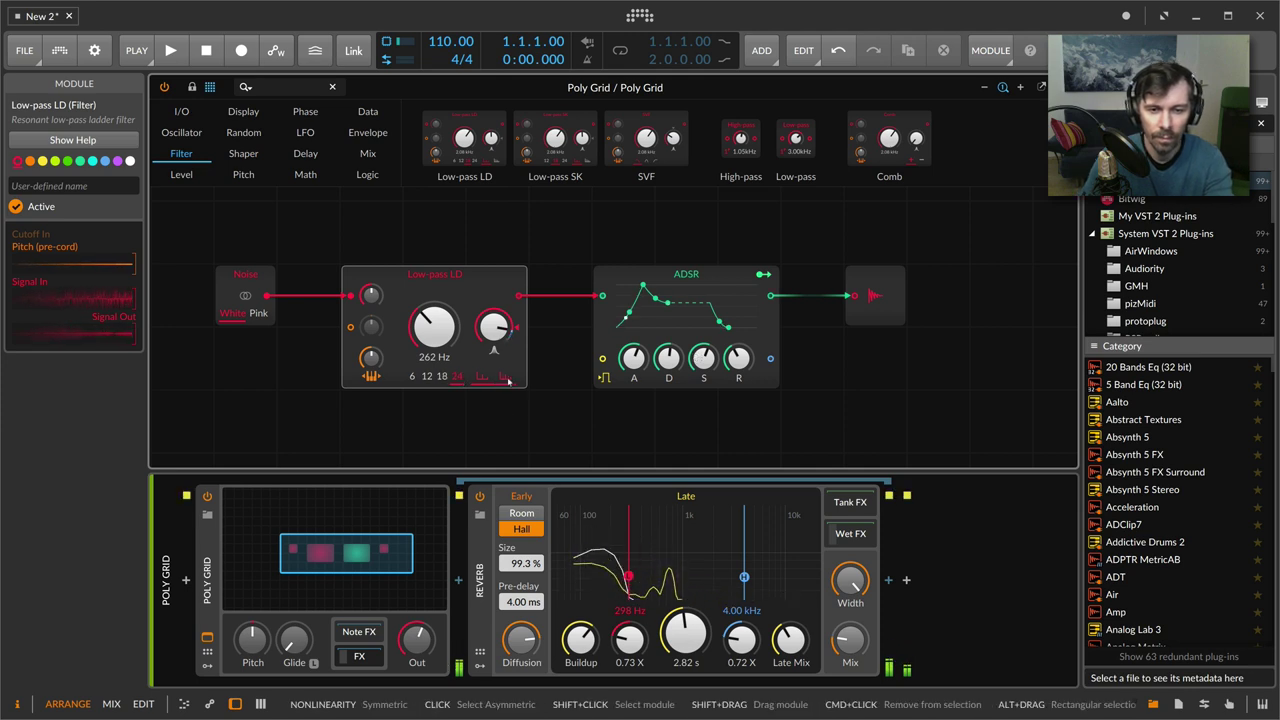
Step: Set the Reverb's late decay time to 10.8 s, its size to 200 % and its mix to 34.1 %
{"action": "left_click_drag", "start_coordinate": [685, 635], "coordinate": [685, 618]}
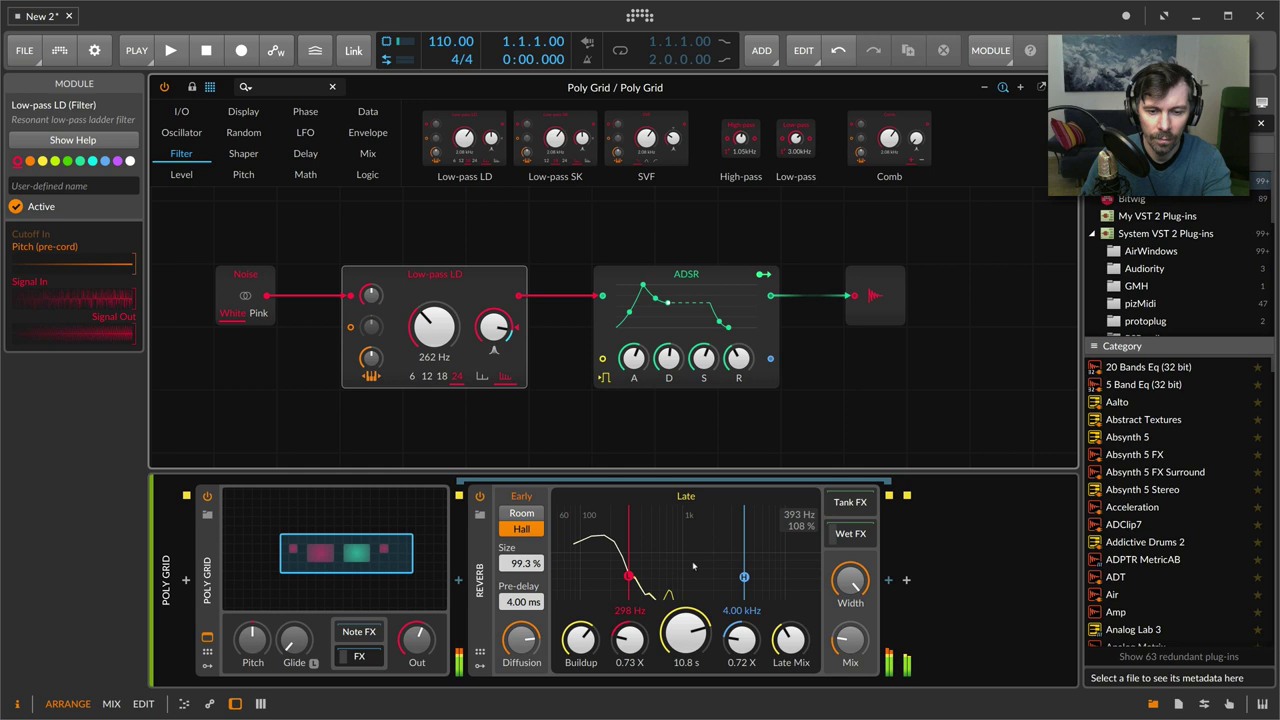
{"action": "left_click_drag", "start_coordinate": [521, 563], "coordinate": [521, 500]}
{"action": "left_click_drag", "start_coordinate": [848, 646], "coordinate": [845, 633]}
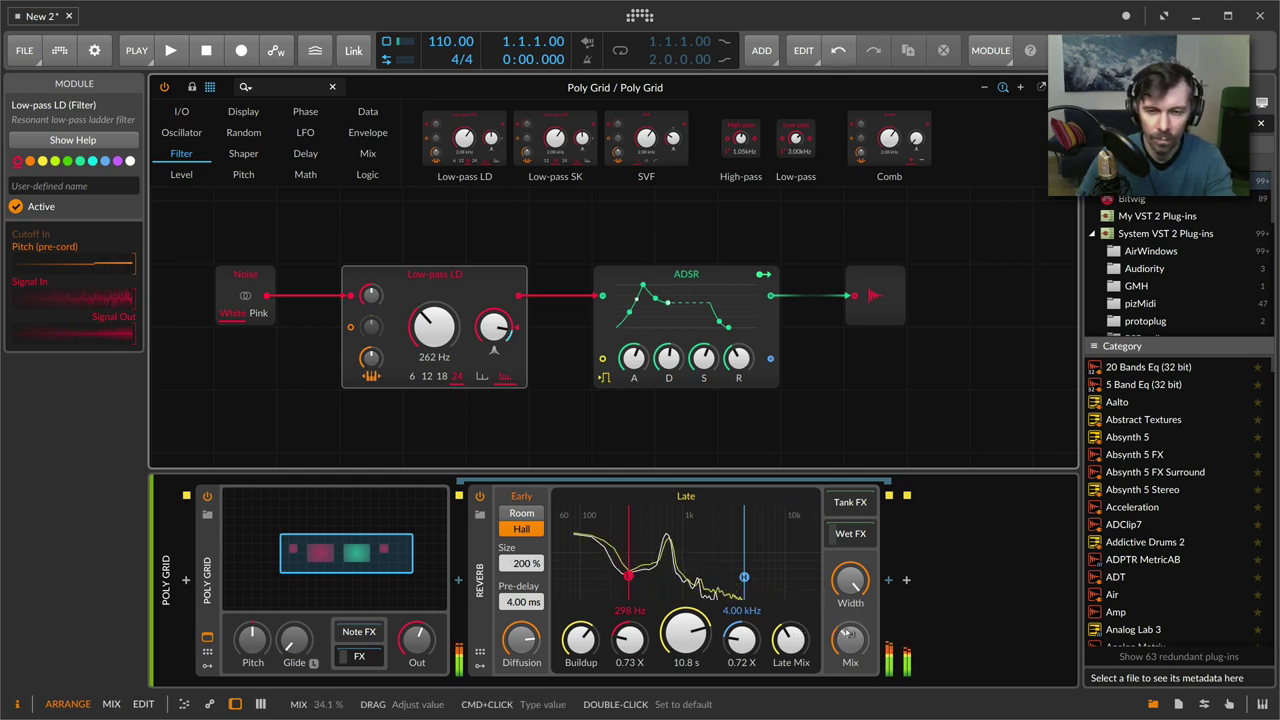
Step: Set the ADSR to 0.00 ms attack and 1.57 % sustain, and the Low-pass LD to 1.34 kHz cutoff and 67.3 % resonance
{"action": "left_click_drag", "start_coordinate": [634, 357], "coordinate": [630, 394]}
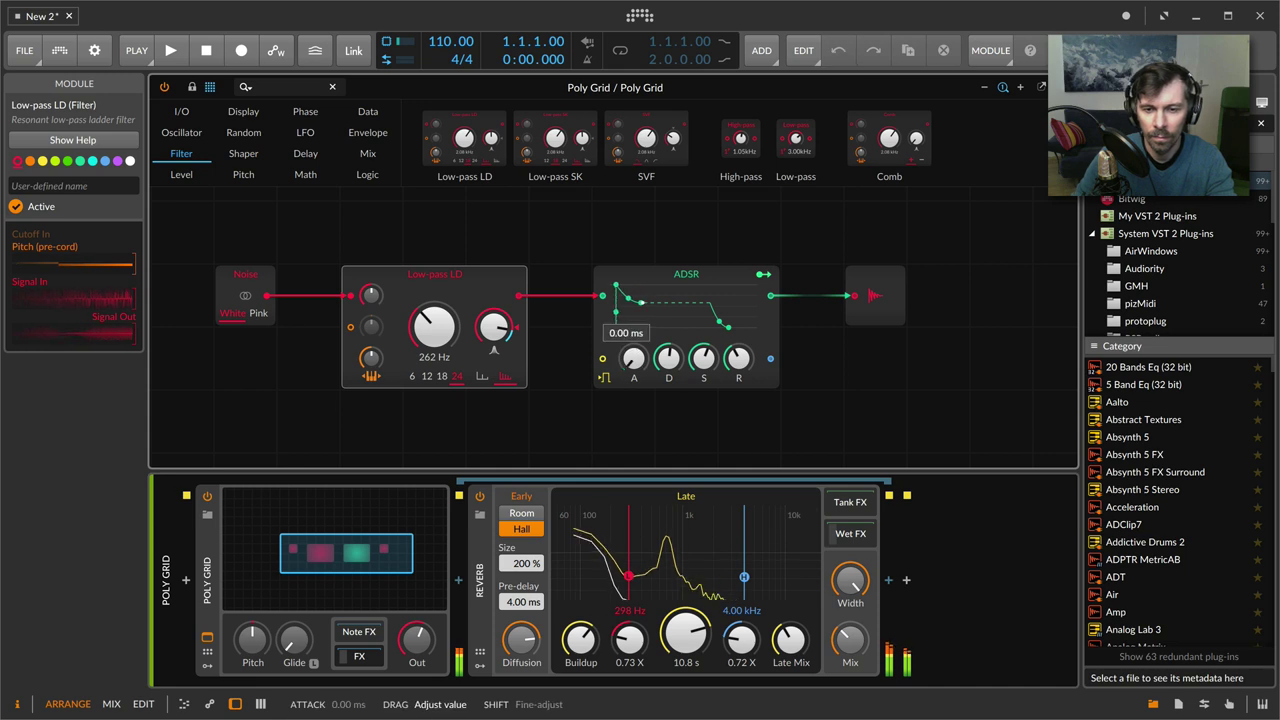
{"action": "left_click_drag", "start_coordinate": [678, 355], "coordinate": [703, 365]}
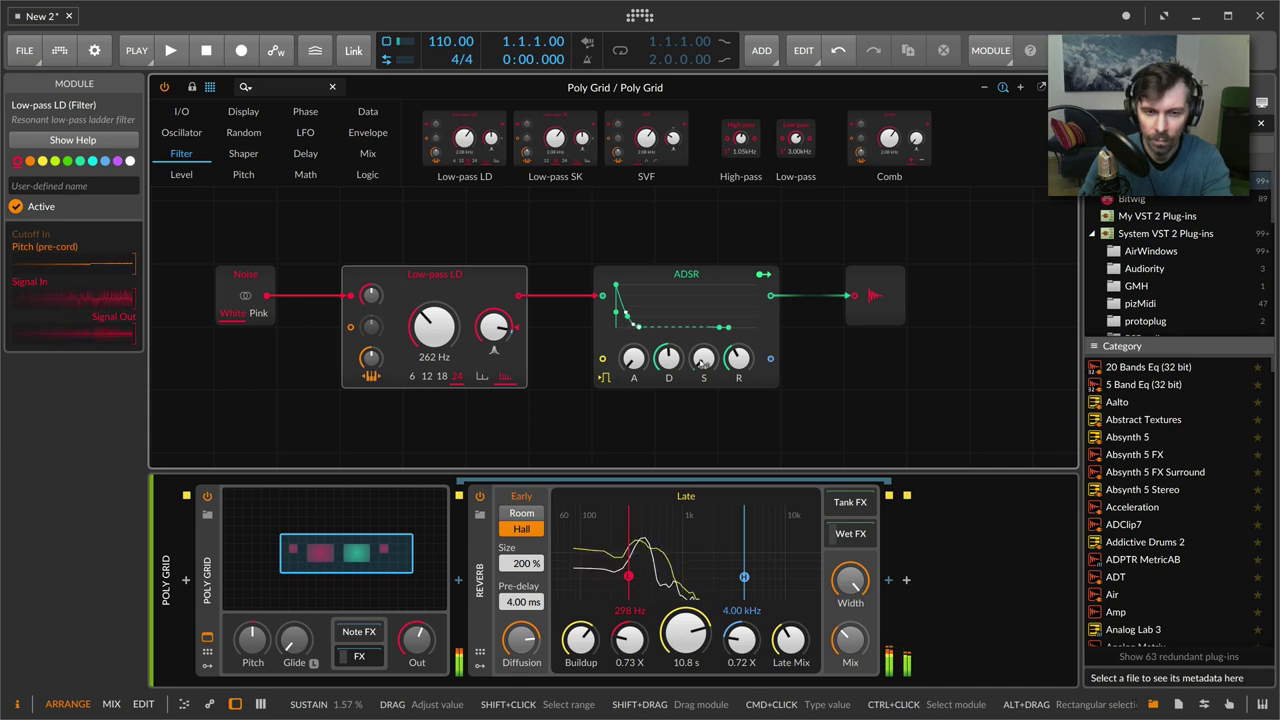
{"action": "left_click_drag", "start_coordinate": [433, 325], "coordinate": [433, 288]}
{"action": "mouse_move", "coordinate": [494, 326]}
{"action": "left_mouse_down"}
{"action": "mouse_move", "coordinate": [494, 355]}
{"action": "mouse_move", "coordinate": [493, 333]}
{"action": "left_mouse_up"}
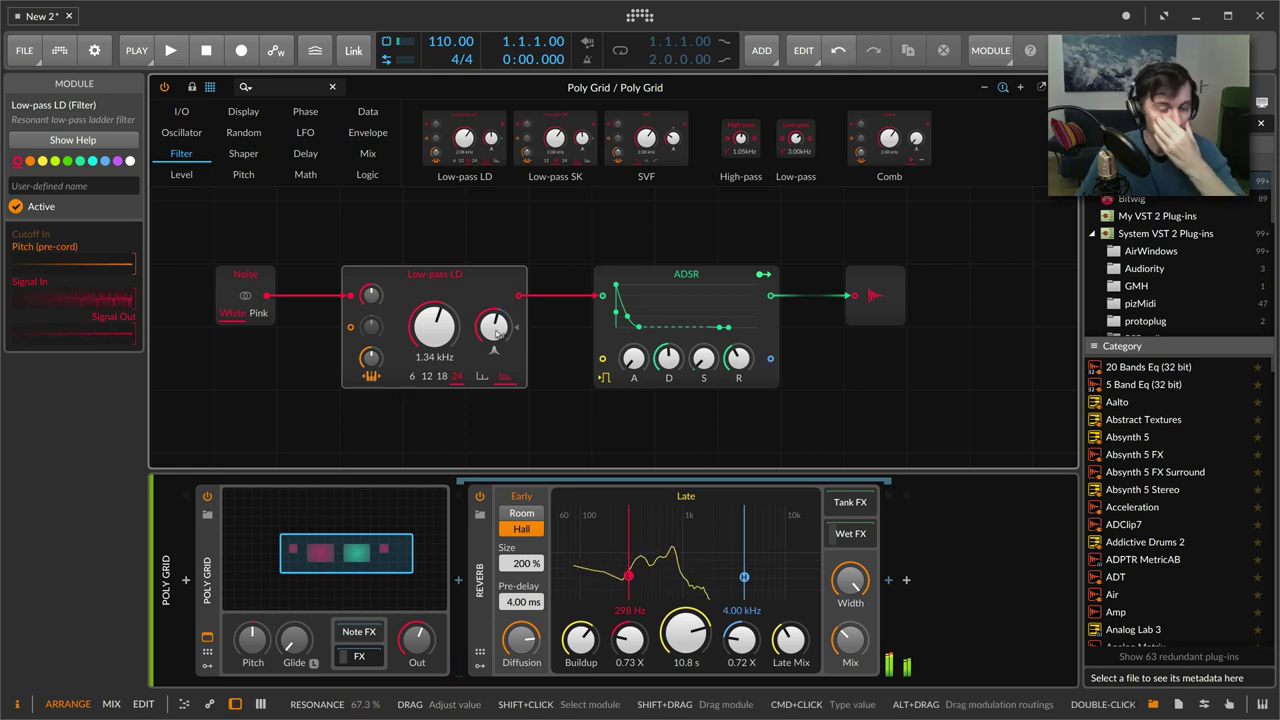
Step: Shorten the Reverb's late decay time to 316 ms and lower its mix to 26.1 %
{"action": "left_click_drag", "start_coordinate": [685, 634], "coordinate": [685, 710]}
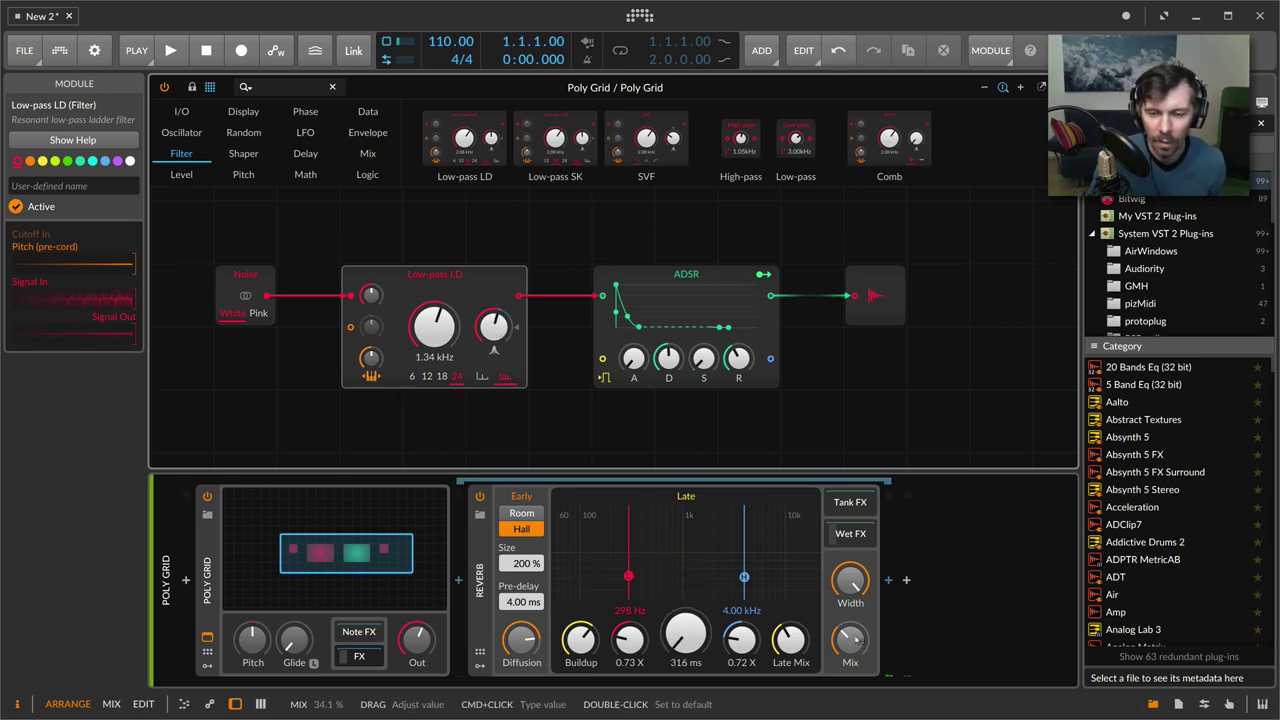
{"action": "left_click_drag", "start_coordinate": [849, 639], "coordinate": [849, 655]}
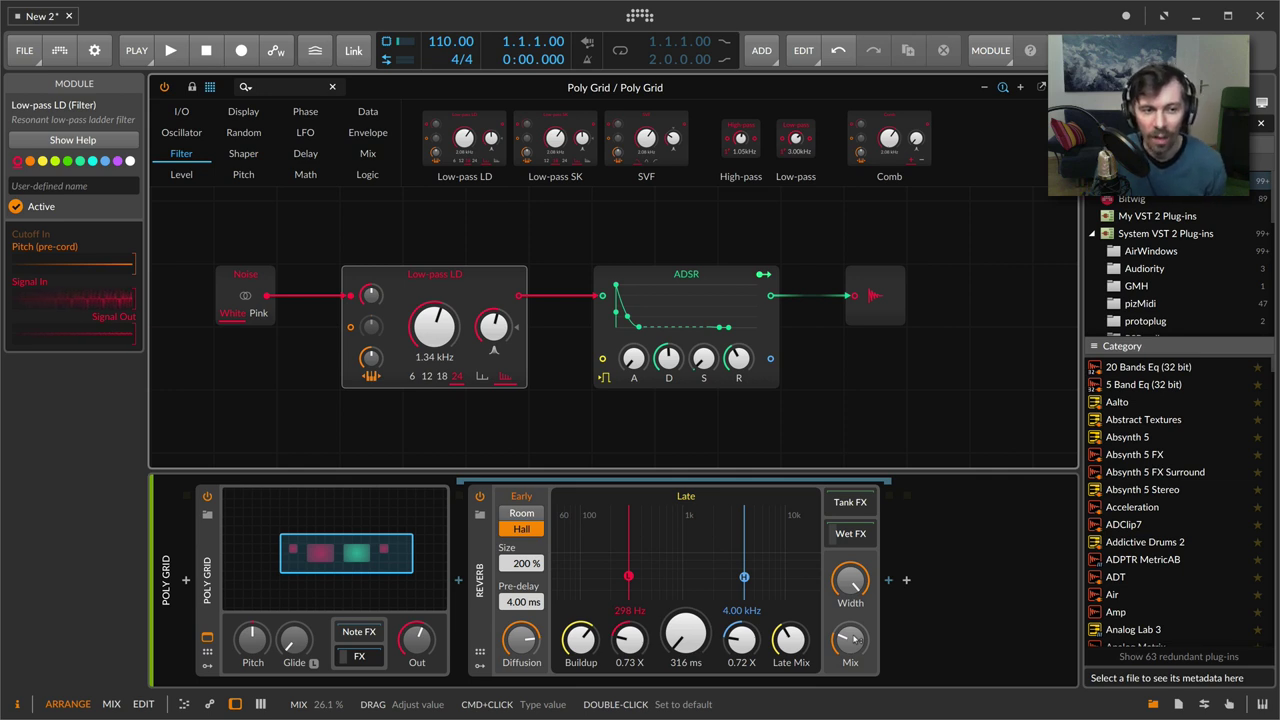
Step: Compare the White and Pink noise types and leave the Noise module on Pink
{"action": "left_click", "coordinate": [251, 300]}
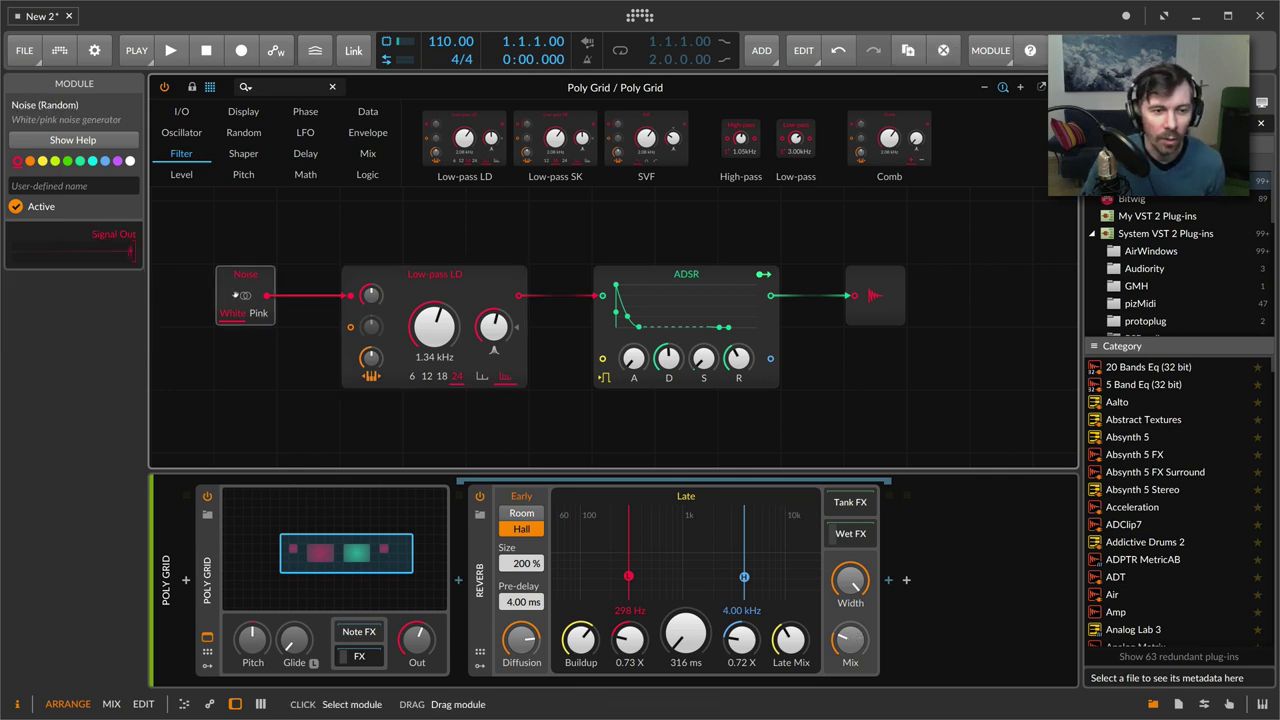
{"action": "left_click", "coordinate": [258, 315]}
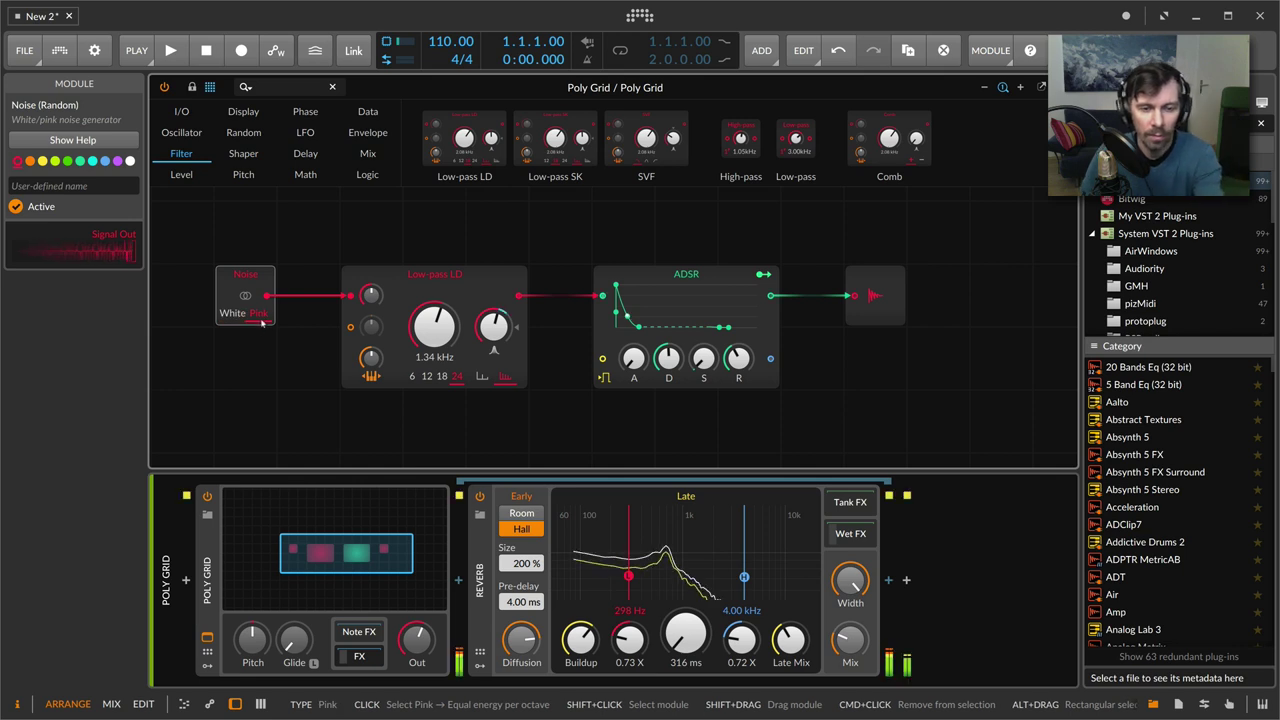
{"action": "left_click", "coordinate": [240, 315]}
{"action": "left_click", "coordinate": [258, 313]}
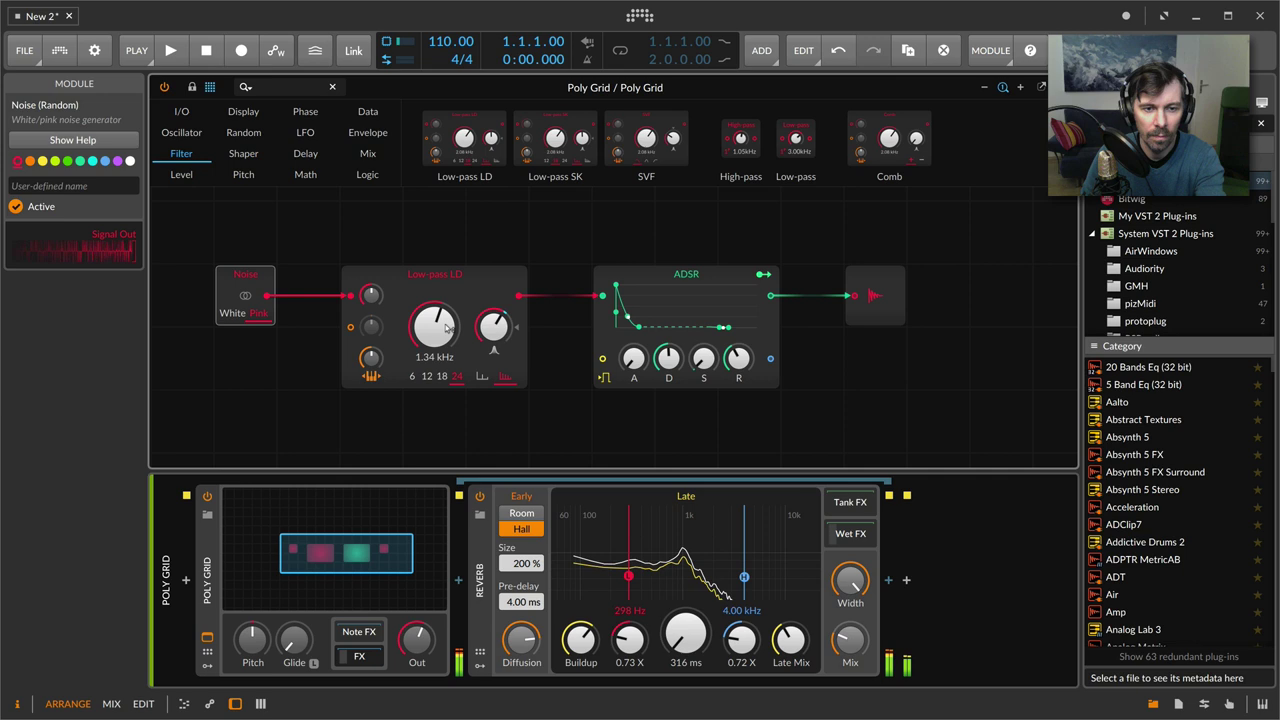
Step: Lower the Low-pass LD cutoff to 262 Hz and set its slope to 18
{"action": "left_click_drag", "start_coordinate": [440, 327], "coordinate": [440, 376]}
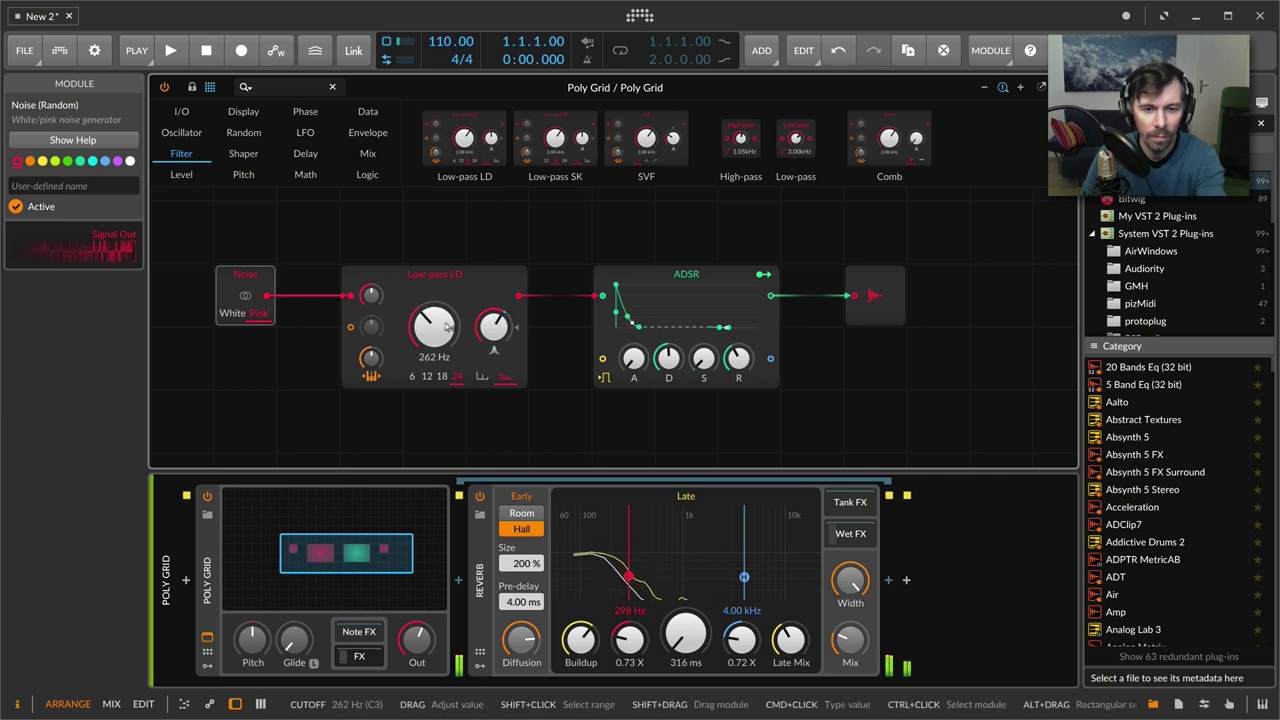
{"action": "left_click", "coordinate": [440, 376]}
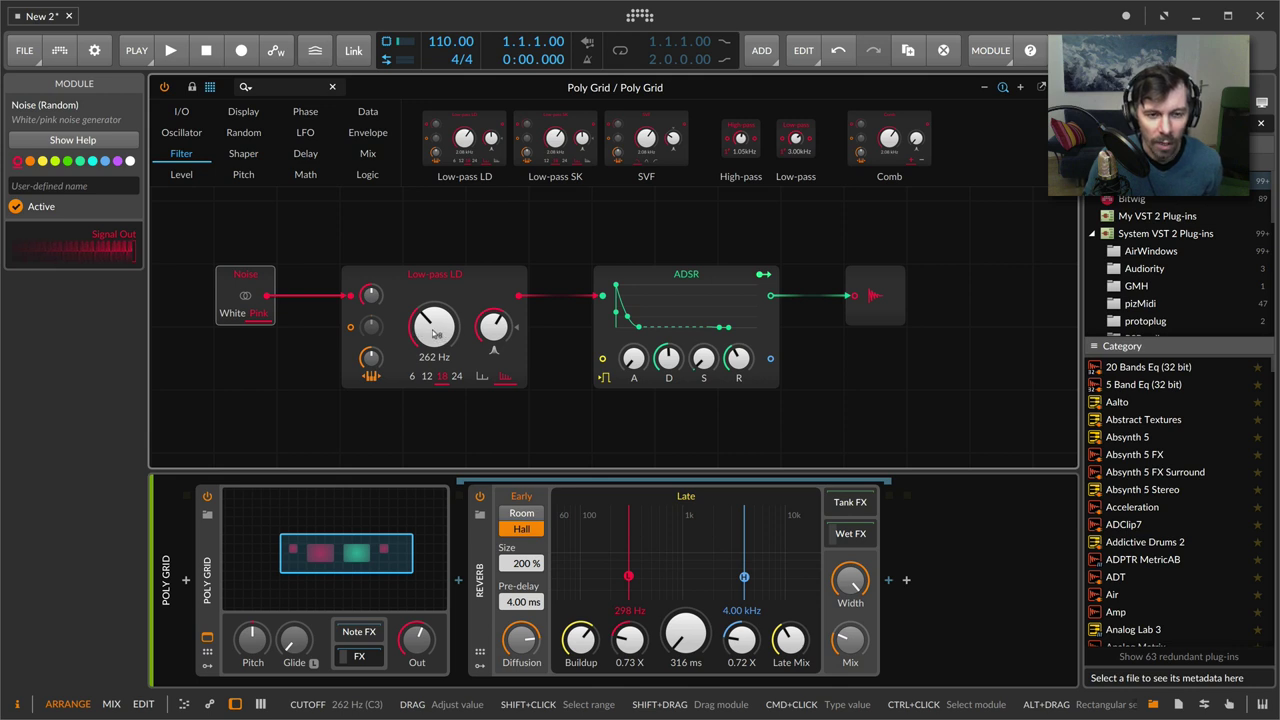
Step: Set the Low-pass LD cutoff by note name to C5
{"action": "left_click", "coordinate": [436, 325], "text": "ctrl"}
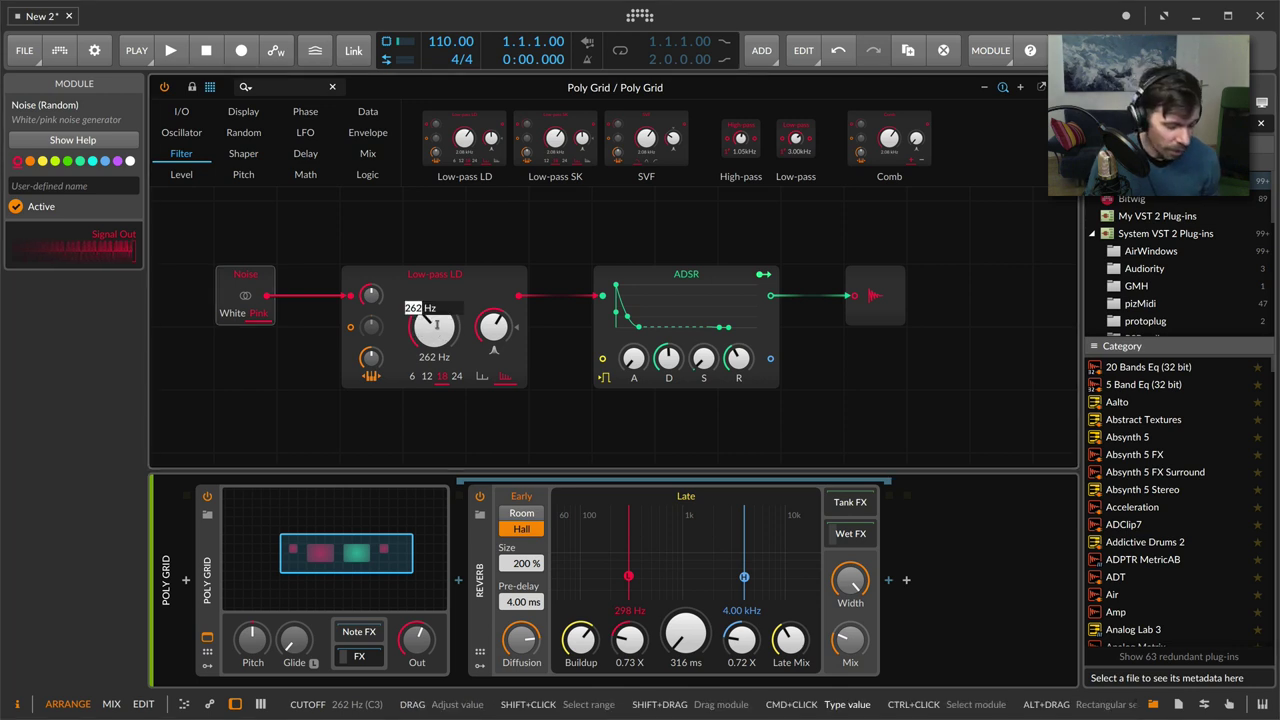
{"action": "type", "text": "C"}
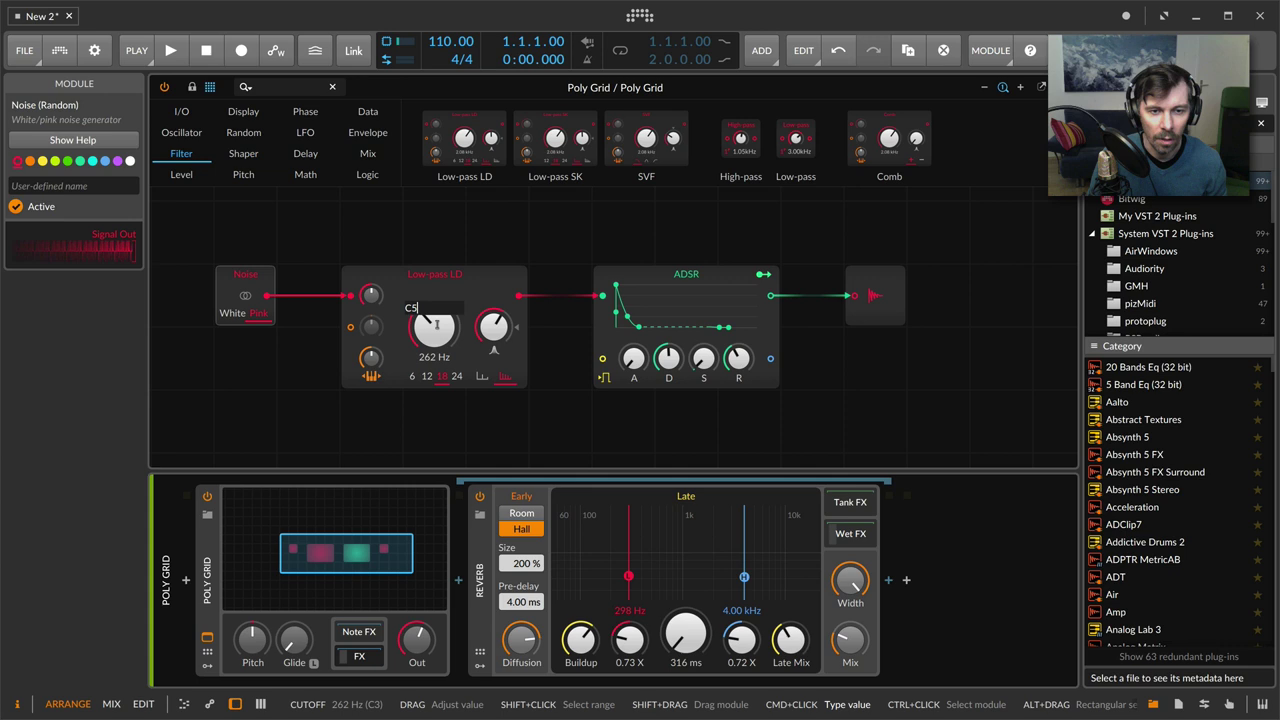
{"action": "type", "text": "5"}
{"action": "key", "text": "Return"}
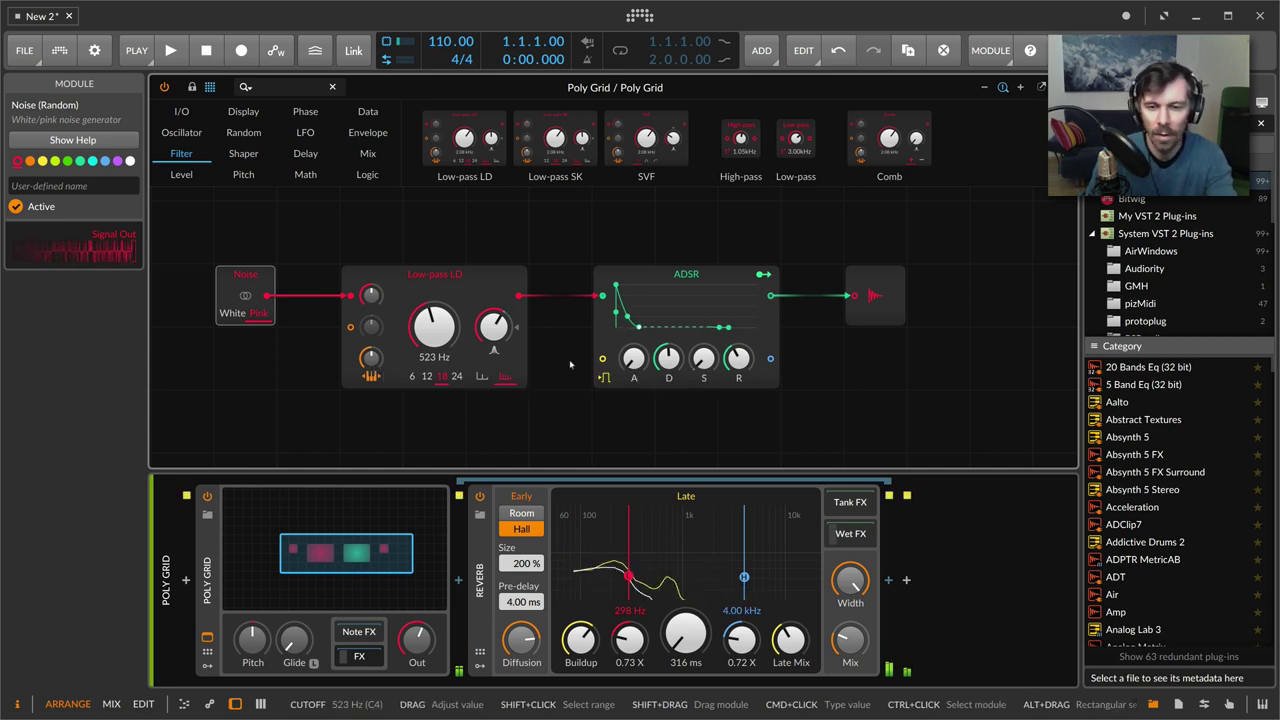
Step: Shorten the ADSR decay and set the Low-pass LD to a 262 Hz cutoff with slope 6
{"action": "left_click_drag", "start_coordinate": [668, 360], "coordinate": [668, 370]}
{"action": "left_click_drag", "start_coordinate": [445, 334], "coordinate": [445, 360]}
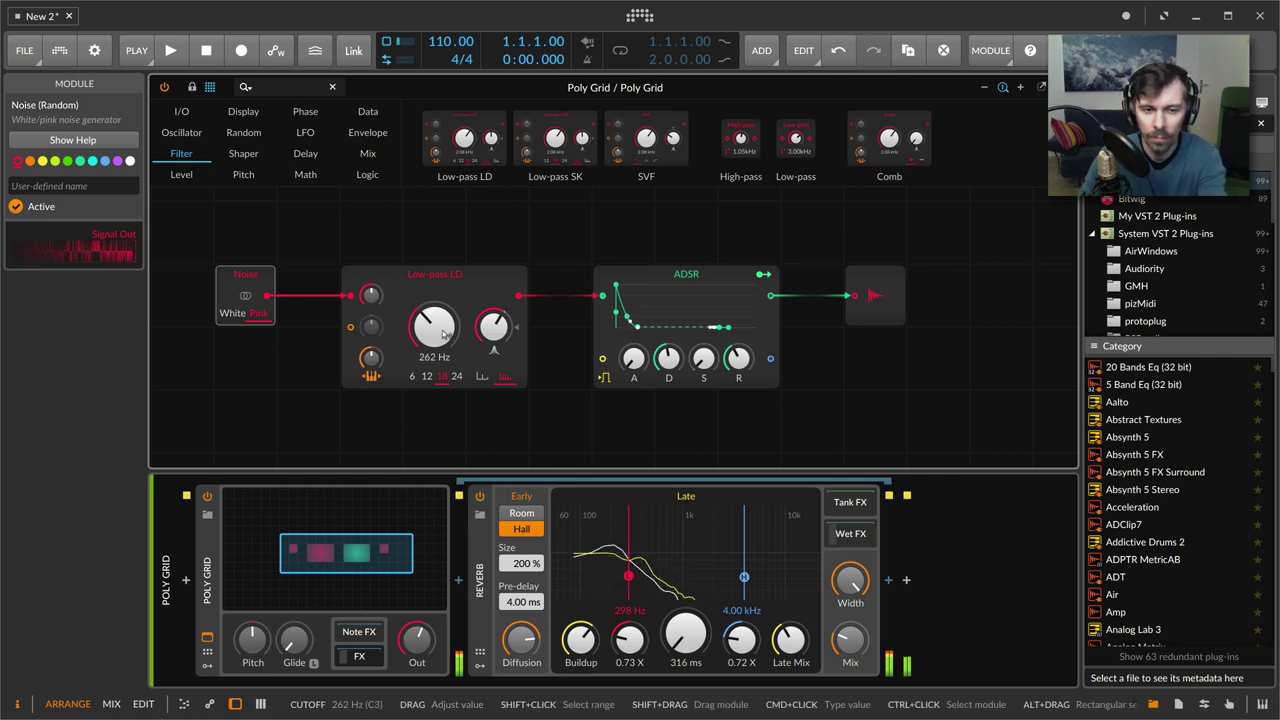
{"action": "left_click", "coordinate": [411, 376]}
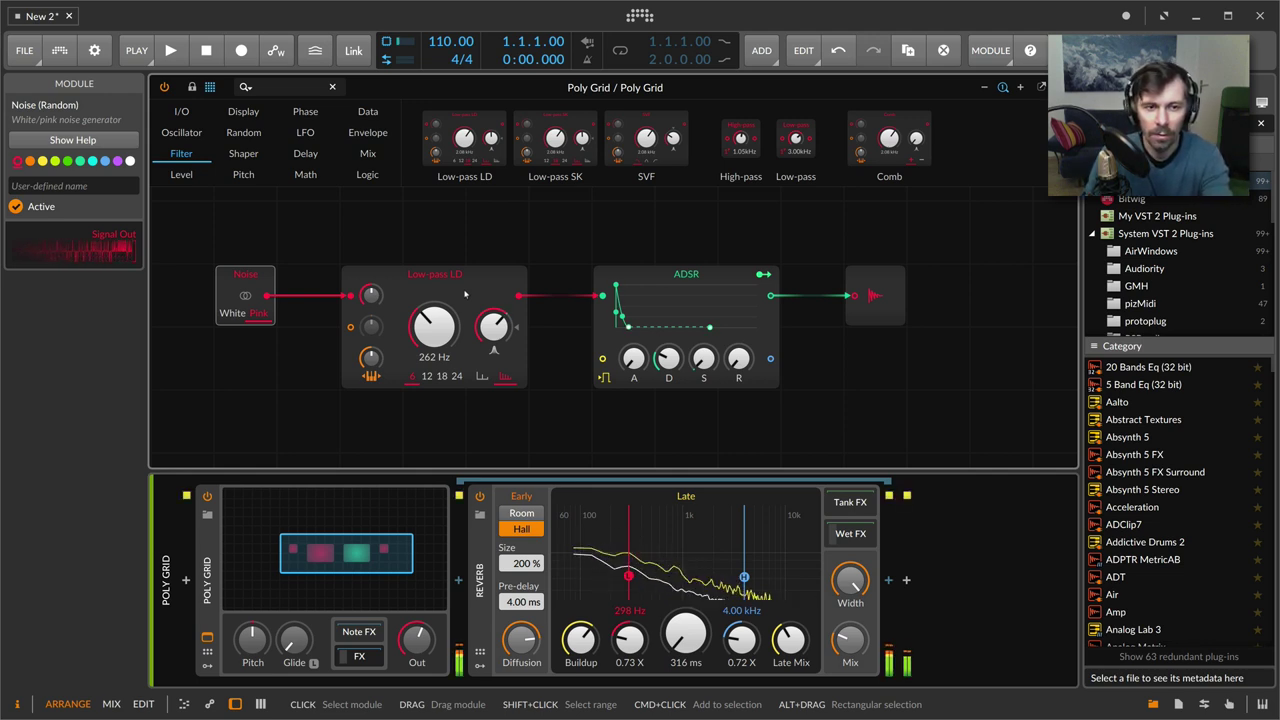
Step: Insert a Distortion shaper between the Low-pass LD and the ADSR, with its amount set to +7.1 dB
{"action": "left_click", "coordinate": [246, 156]}
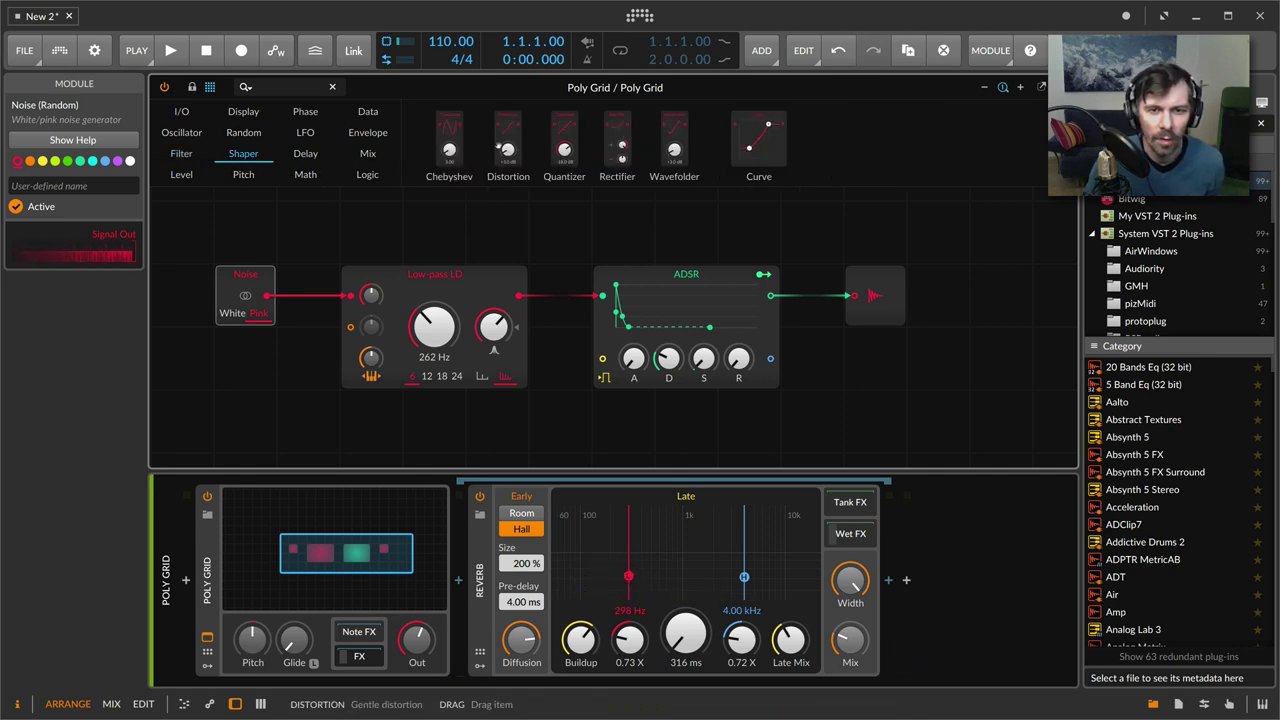
{"action": "left_click_drag", "start_coordinate": [506, 148], "coordinate": [519, 289]}
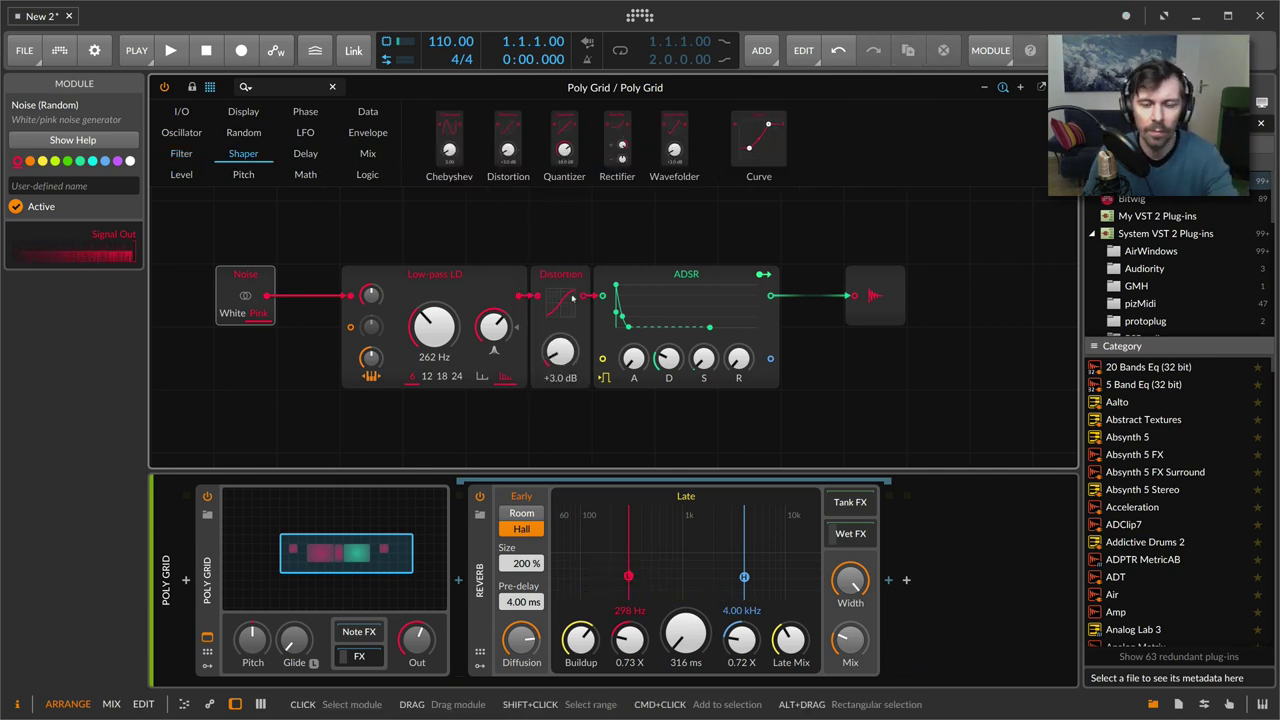
{"action": "mouse_move", "coordinate": [560, 350]}
{"action": "left_mouse_down"}
{"action": "mouse_move", "coordinate": [560, 315]}
{"action": "mouse_move", "coordinate": [560, 340]}
{"action": "left_mouse_up"}
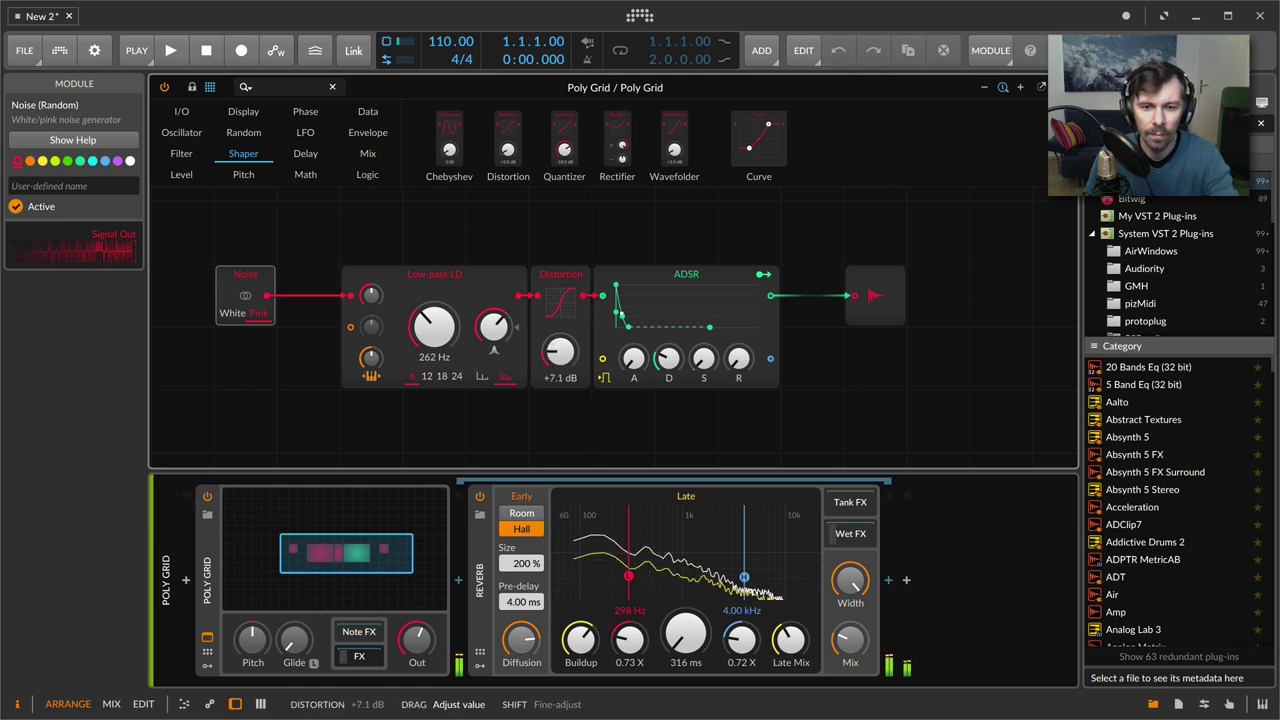
Step: Move the Distortion between the ADSR and the output, set it to +7.6 dB, and raise the Low-pass LD resonance
{"action": "left_click_drag", "start_coordinate": [560, 274], "coordinate": [774, 299]}
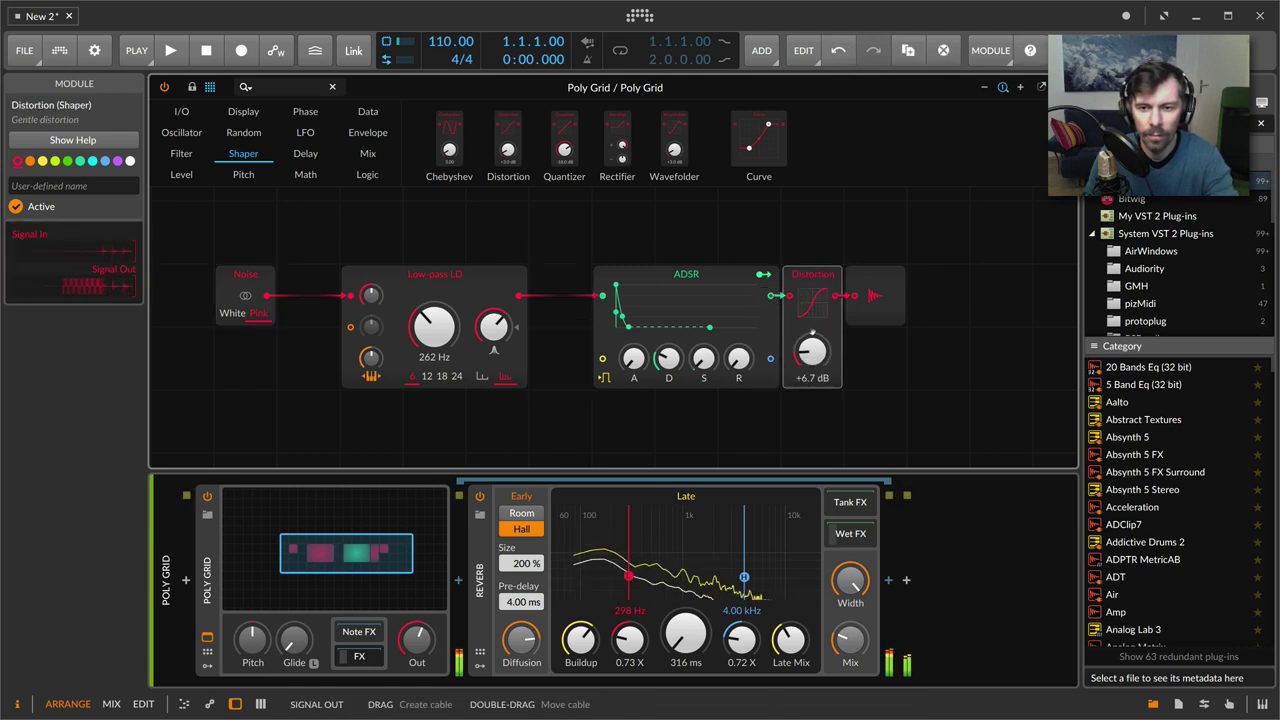
{"action": "mouse_move", "coordinate": [811, 350]}
{"action": "left_mouse_down"}
{"action": "mouse_move", "coordinate": [811, 330]}
{"action": "mouse_move", "coordinate": [811, 346]}
{"action": "left_mouse_up"}
{"action": "left_click_drag", "start_coordinate": [493, 326], "coordinate": [493, 350]}
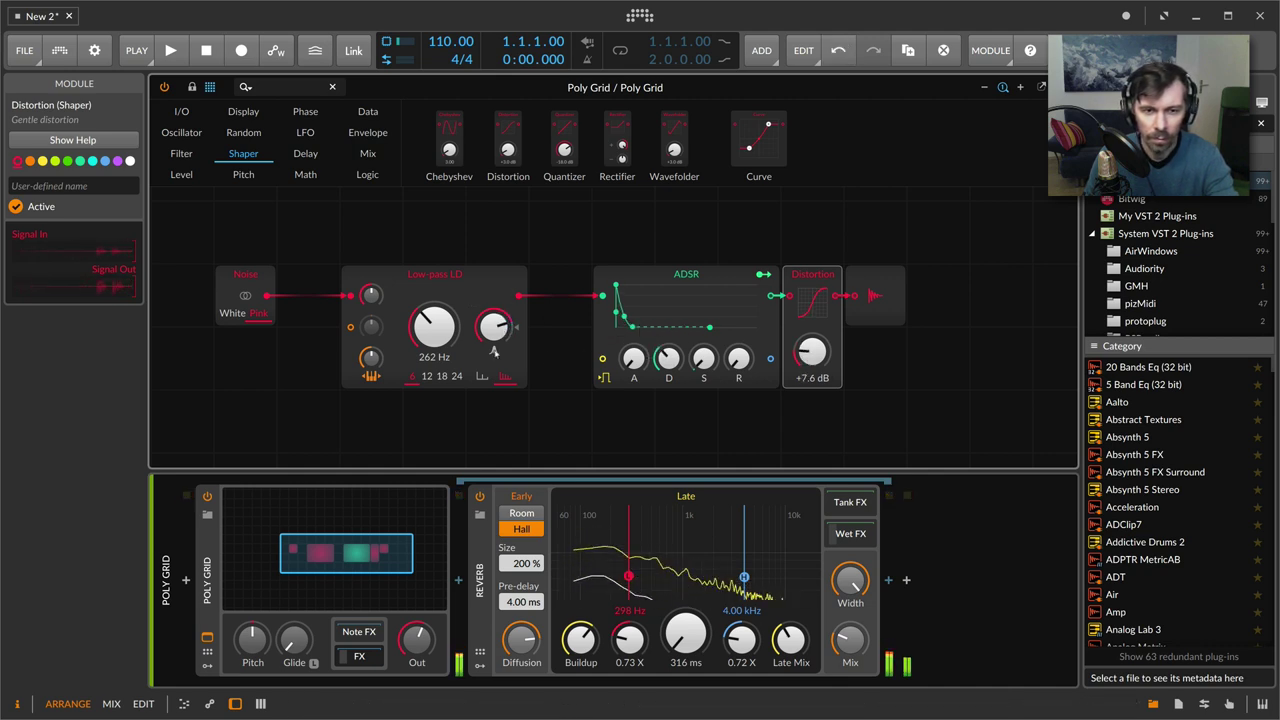
Step: Set the Low-pass LD slope to 12 and switch its resonance mode, and replace the filter with an SVF
{"action": "left_click", "coordinate": [442, 376]}
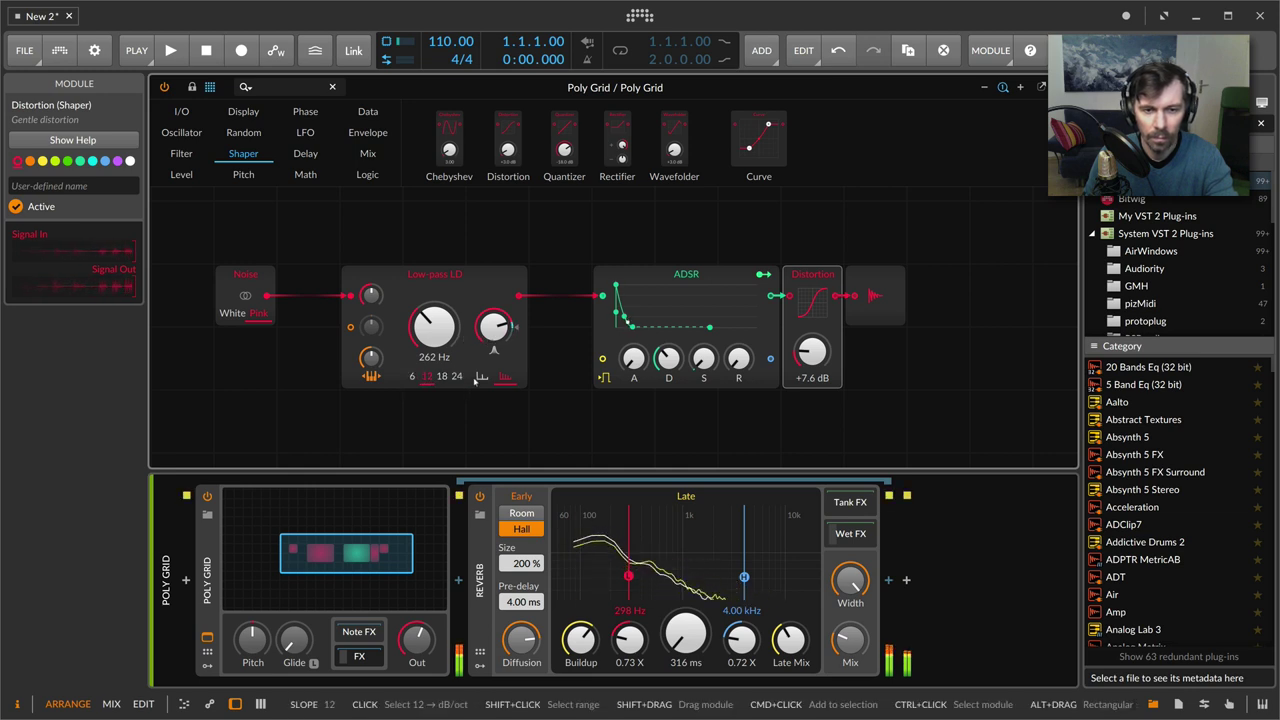
{"action": "left_click", "coordinate": [452, 290]}
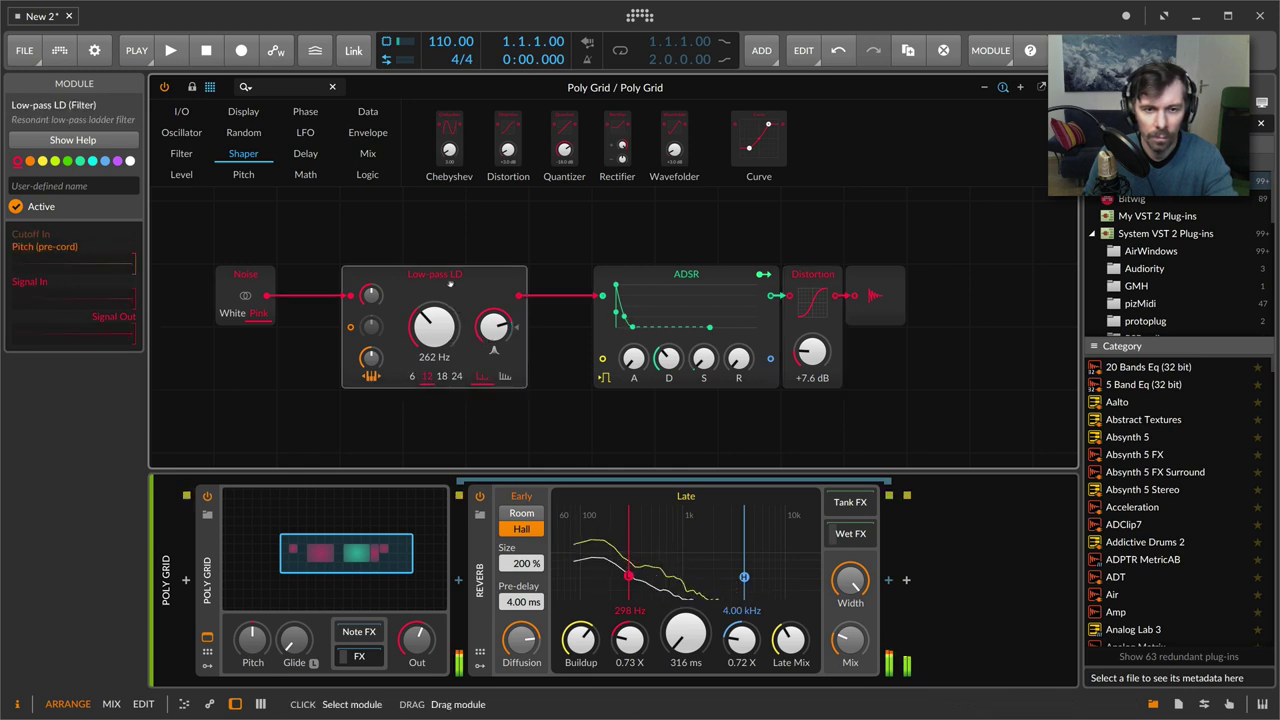
{"action": "right_click", "coordinate": [452, 290]}
{"action": "left_click", "coordinate": [530, 474]}
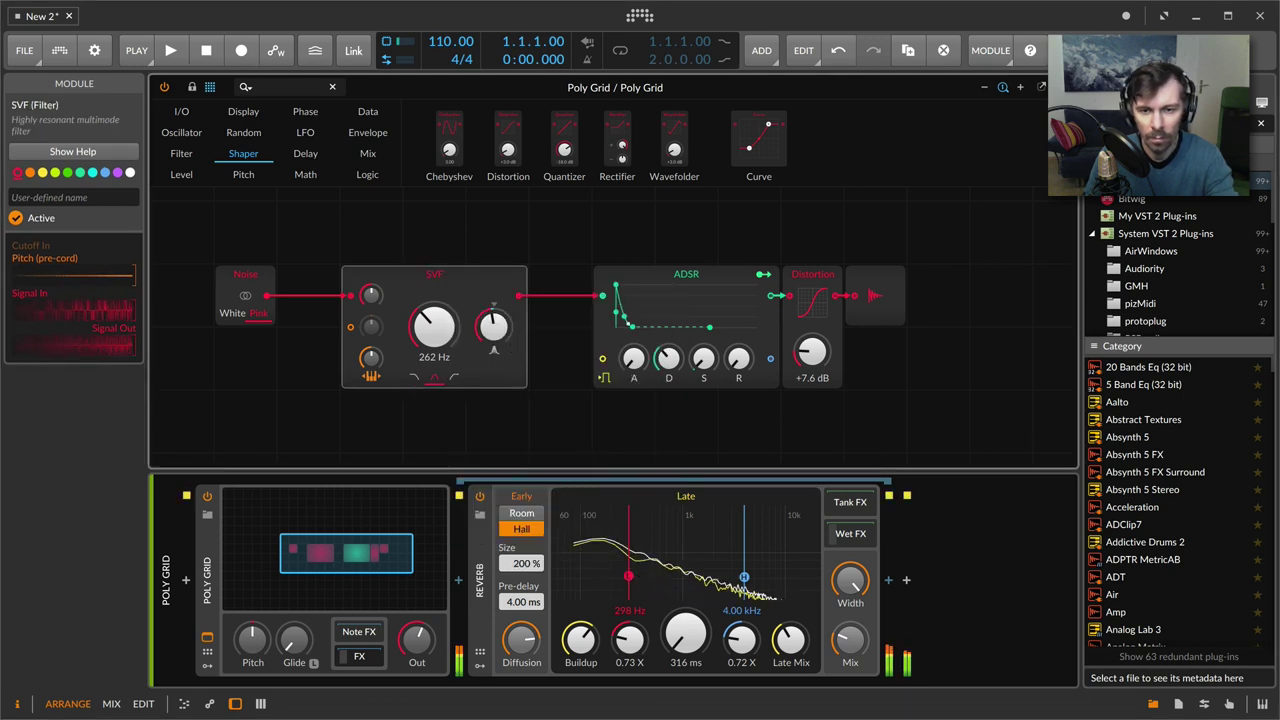
Step: Shorten the ADSR decay to about 131 ms and raise the Distortion amount to +20.8 dB
{"action": "mouse_move", "coordinate": [663, 366]}
{"action": "left_mouse_down"}
{"action": "mouse_move", "coordinate": [663, 390]}
{"action": "mouse_move", "coordinate": [663, 340]}
{"action": "mouse_move", "coordinate": [663, 388]}
{"action": "left_mouse_up"}
{"action": "left_click_drag", "start_coordinate": [812, 355], "coordinate": [812, 320]}
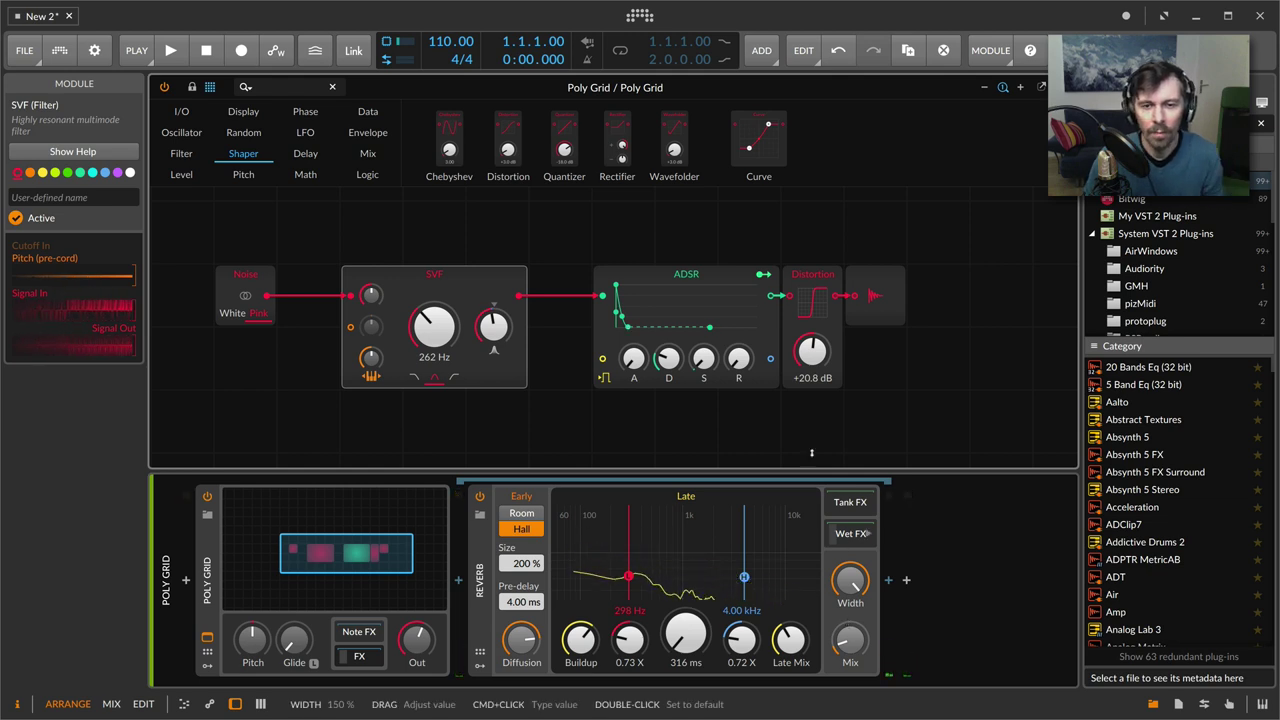
Step: Move the ADSR closer to the SVF, and delete the SVF and Distortion modules from the patch
{"action": "left_click_drag", "start_coordinate": [651, 284], "coordinate": [583, 285]}
{"action": "left_click", "coordinate": [510, 283]}
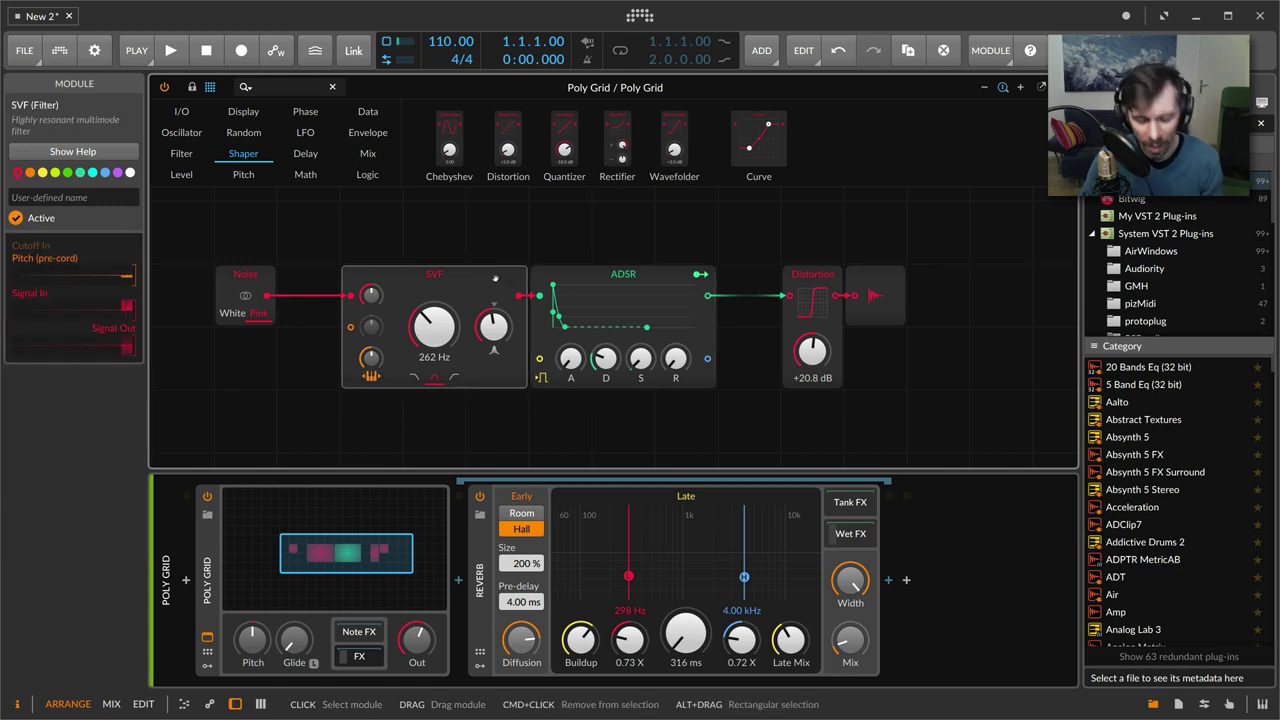
{"action": "key", "text": "Delete"}
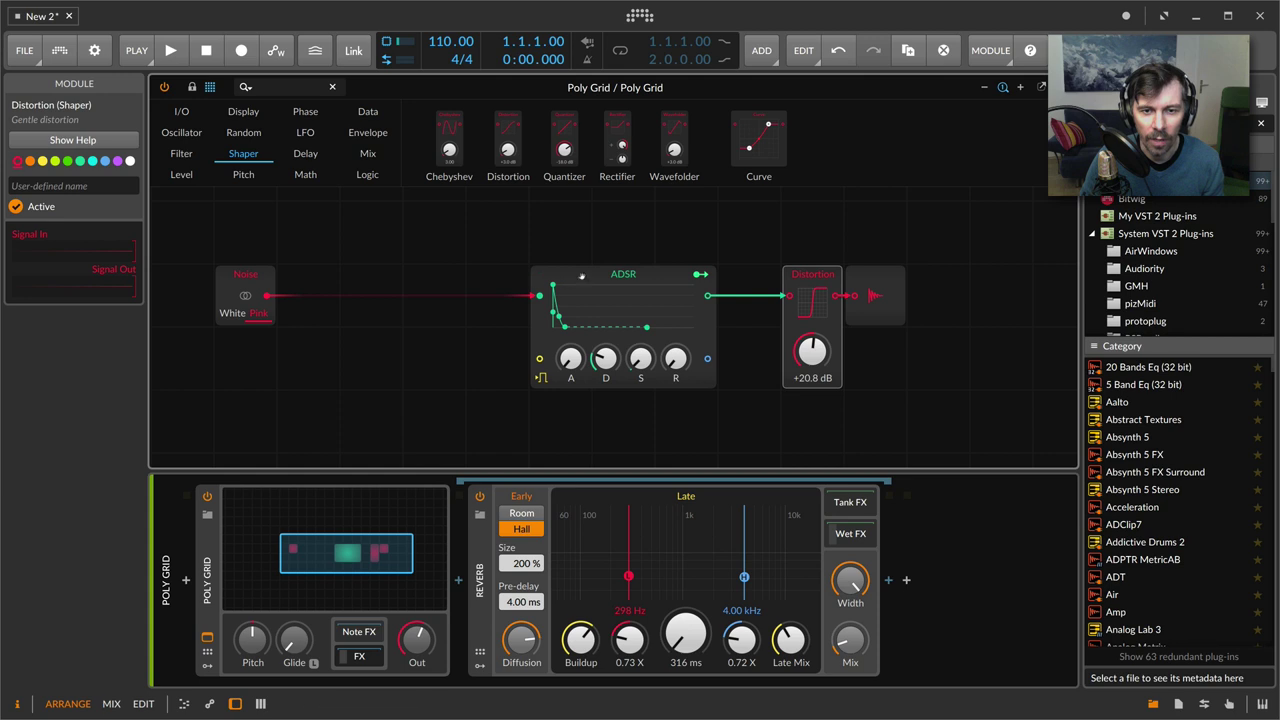
{"action": "left_click", "coordinate": [817, 285]}
{"action": "key", "text": "Delete"}
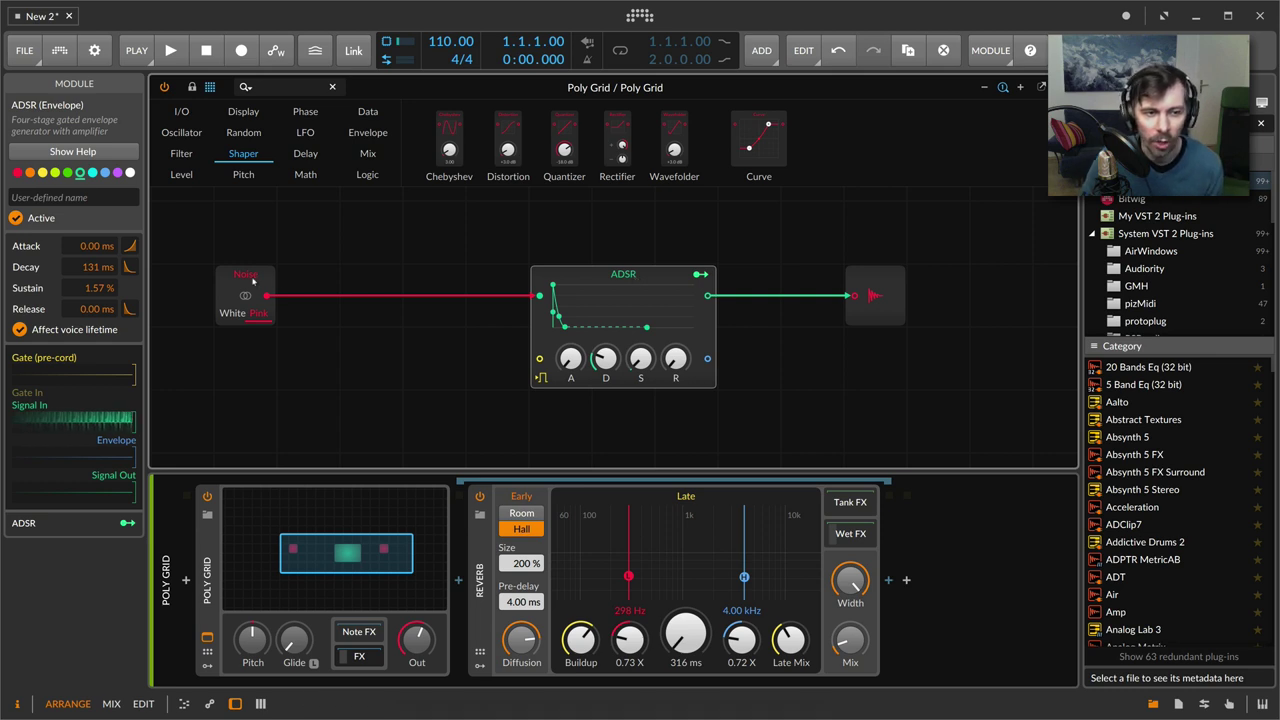
Step: Move the Noise module closer to the ADSR and show the available filter modules
{"action": "left_click_drag", "start_coordinate": [235, 285], "coordinate": [362, 285]}
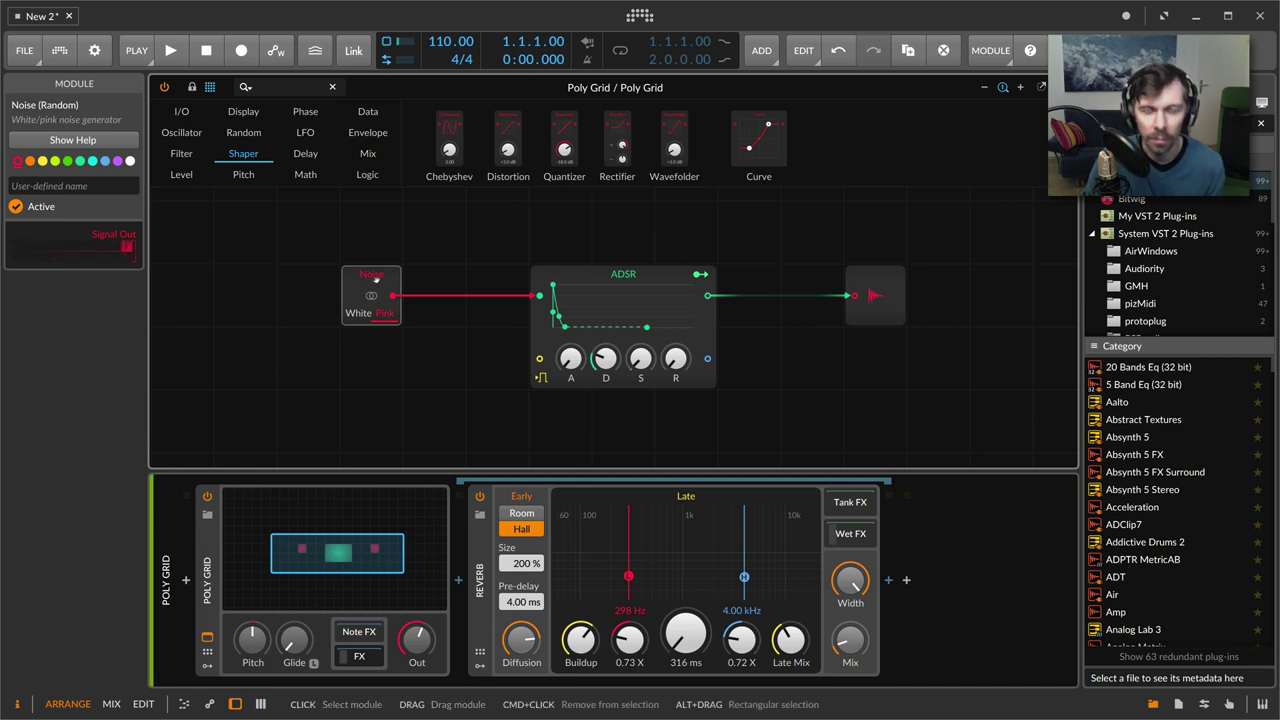
{"action": "left_click", "coordinate": [183, 154]}
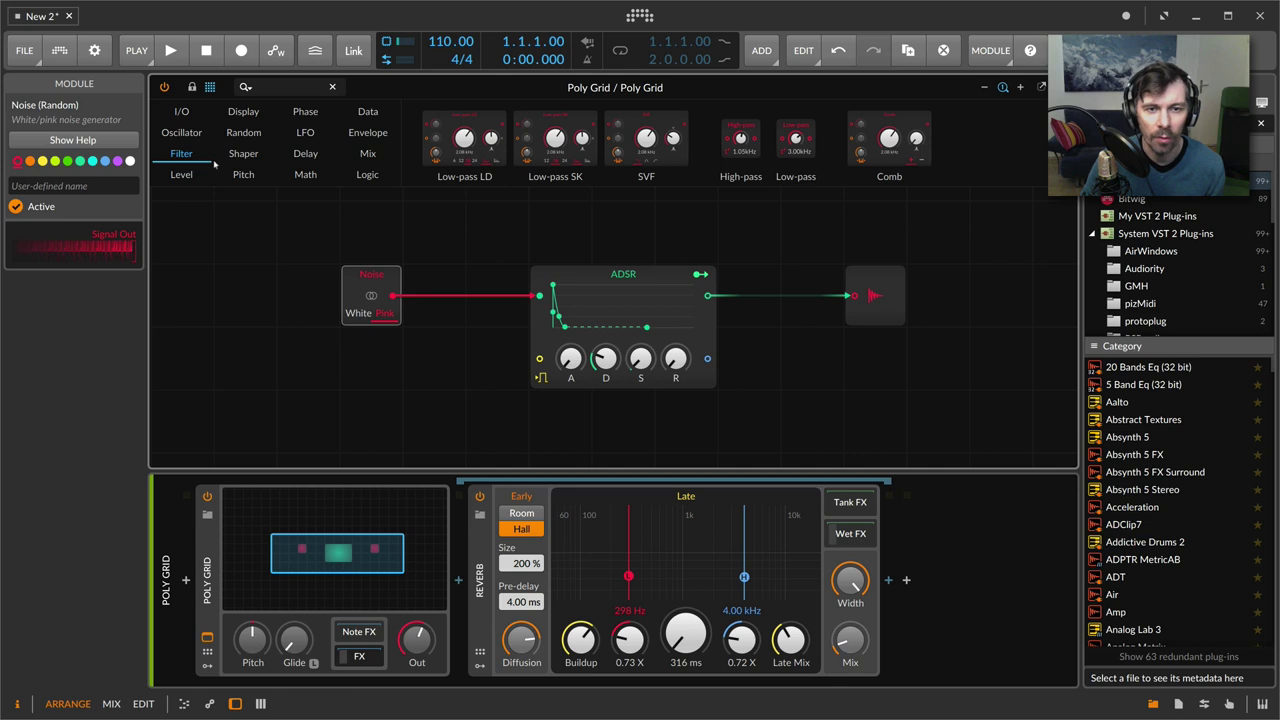